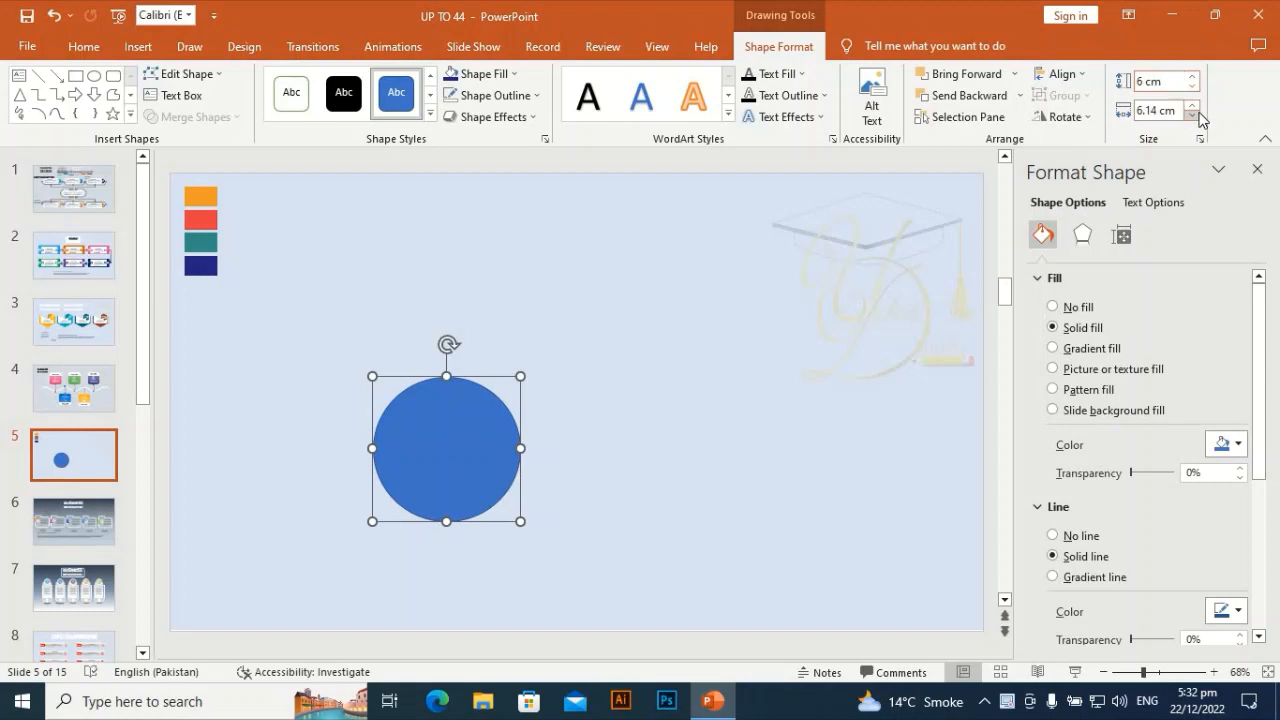
# - Set the circle's width to 6 cm and nudge the circle slightly up and left
pyautogui.click(1192, 115)
pyautogui.click(1192, 115)
pyautogui.click(1193, 106)
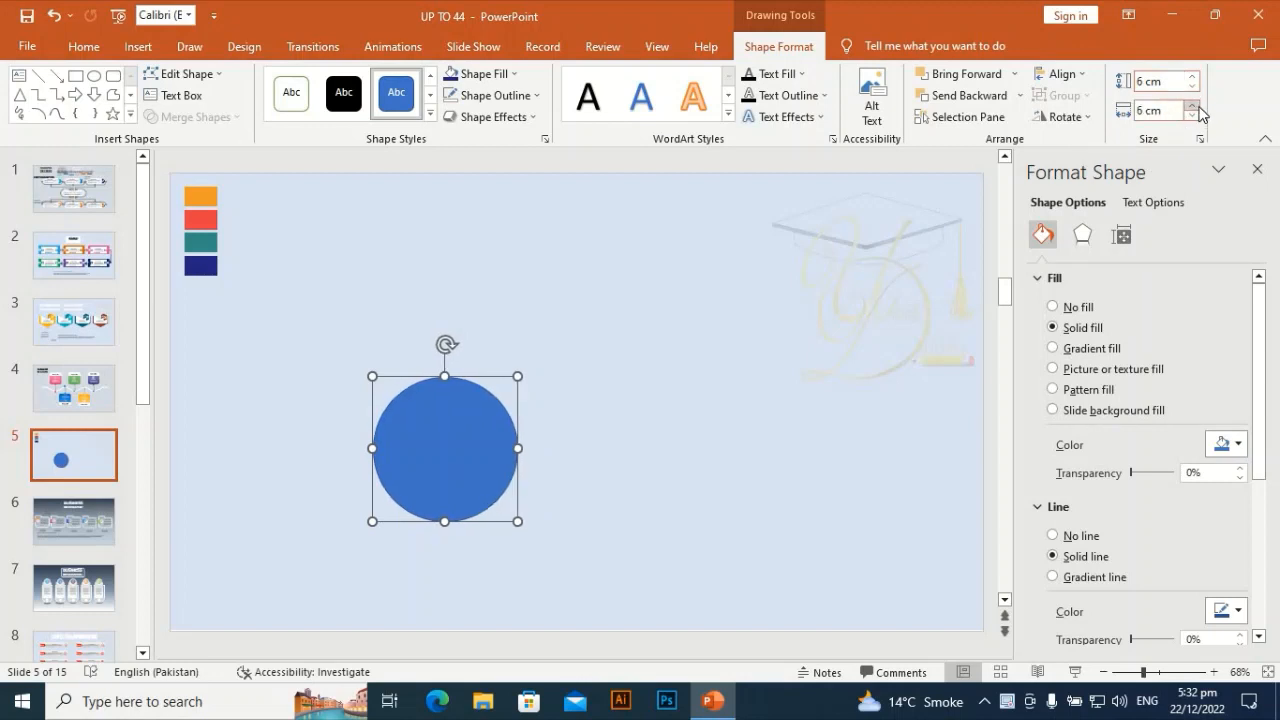
pyautogui.moveTo(446, 438); pyautogui.dragTo(436, 431)
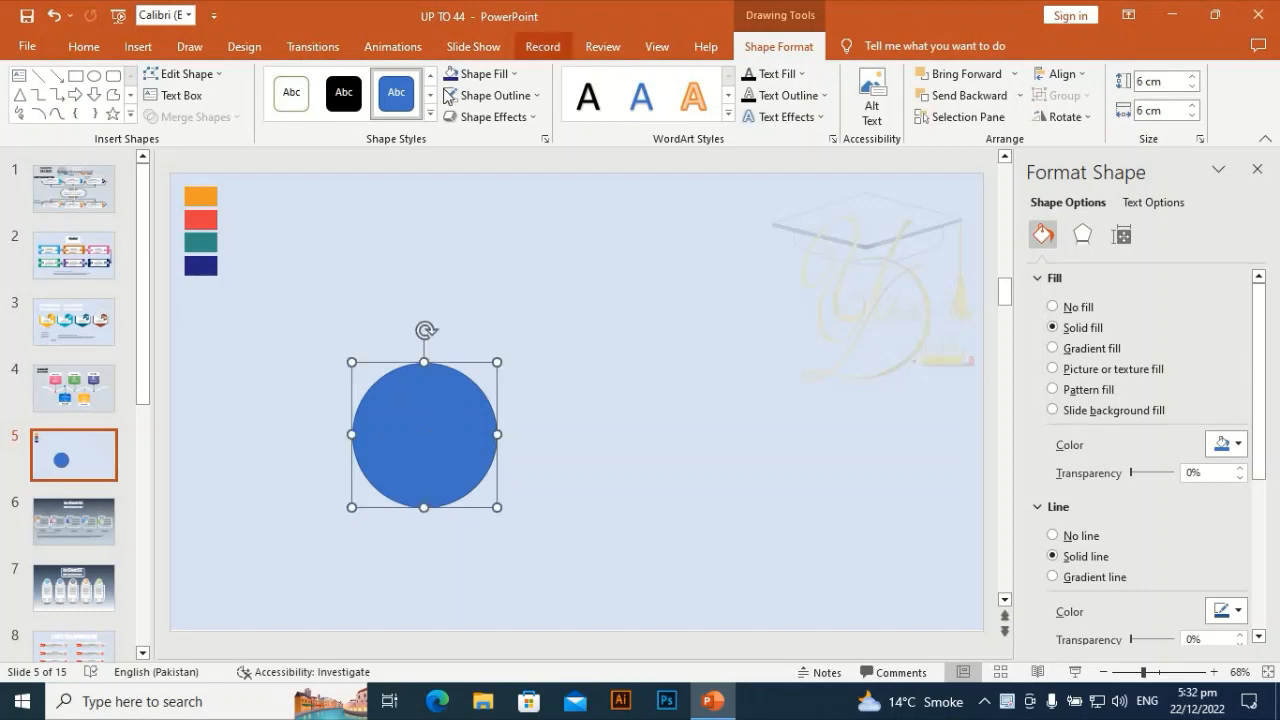
# - Insert a rectangle about 5.8 cm wide and 3.8 cm tall above and to the right of the circle
pyautogui.click(140, 48)
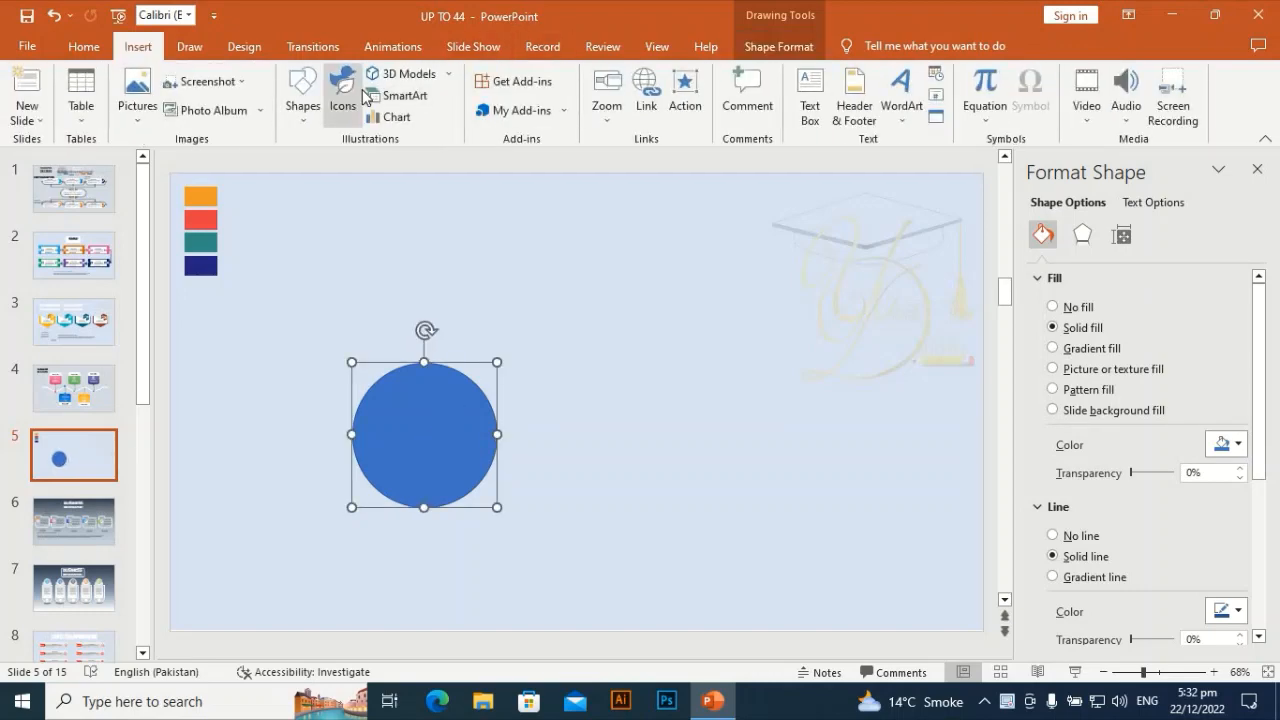
pyautogui.click(303, 92)
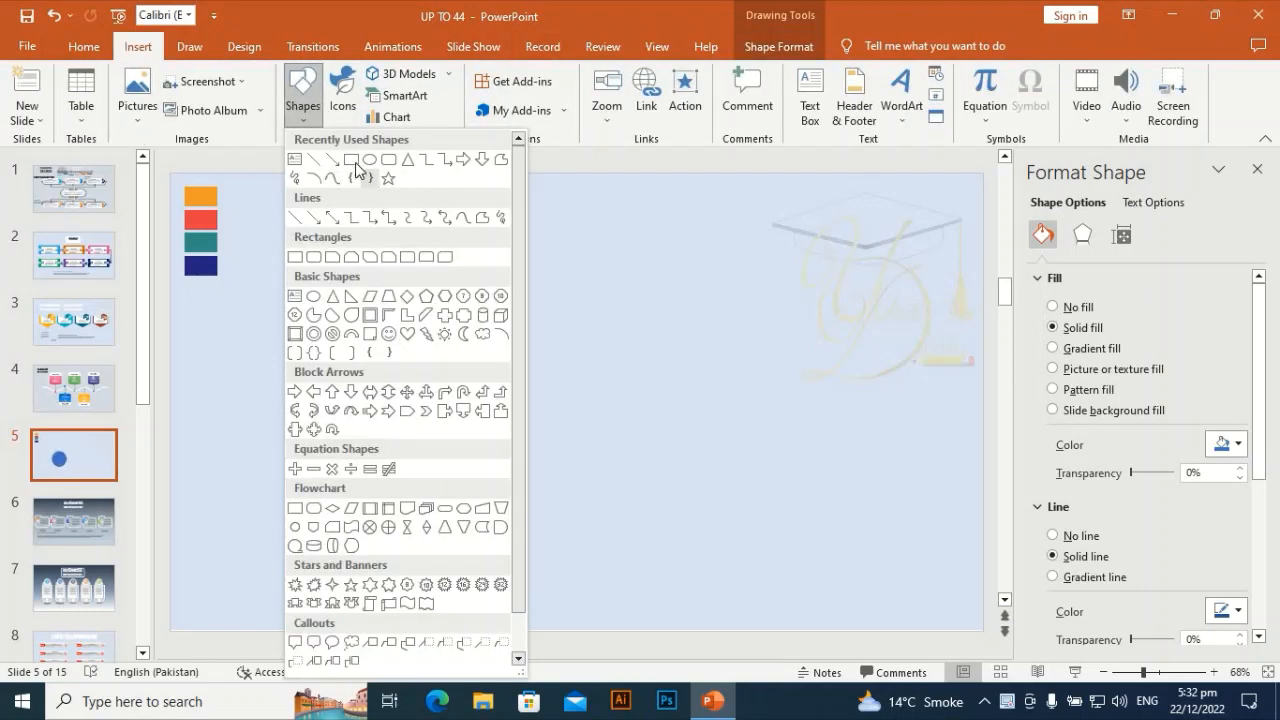
pyautogui.click(351, 160)
pyautogui.moveTo(518, 252); pyautogui.dragTo(660, 343)
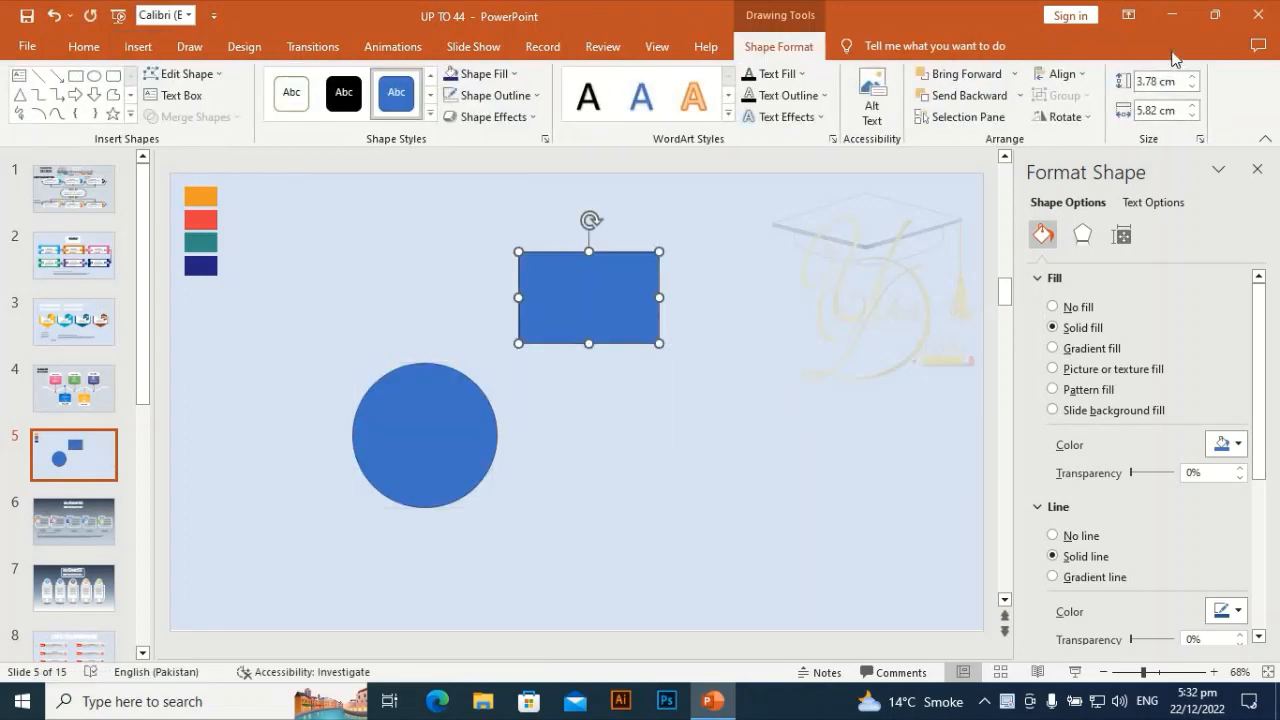
# - Set the rectangle's height to 4 cm and its width to 5.3 cm
pyautogui.click(1193, 77)
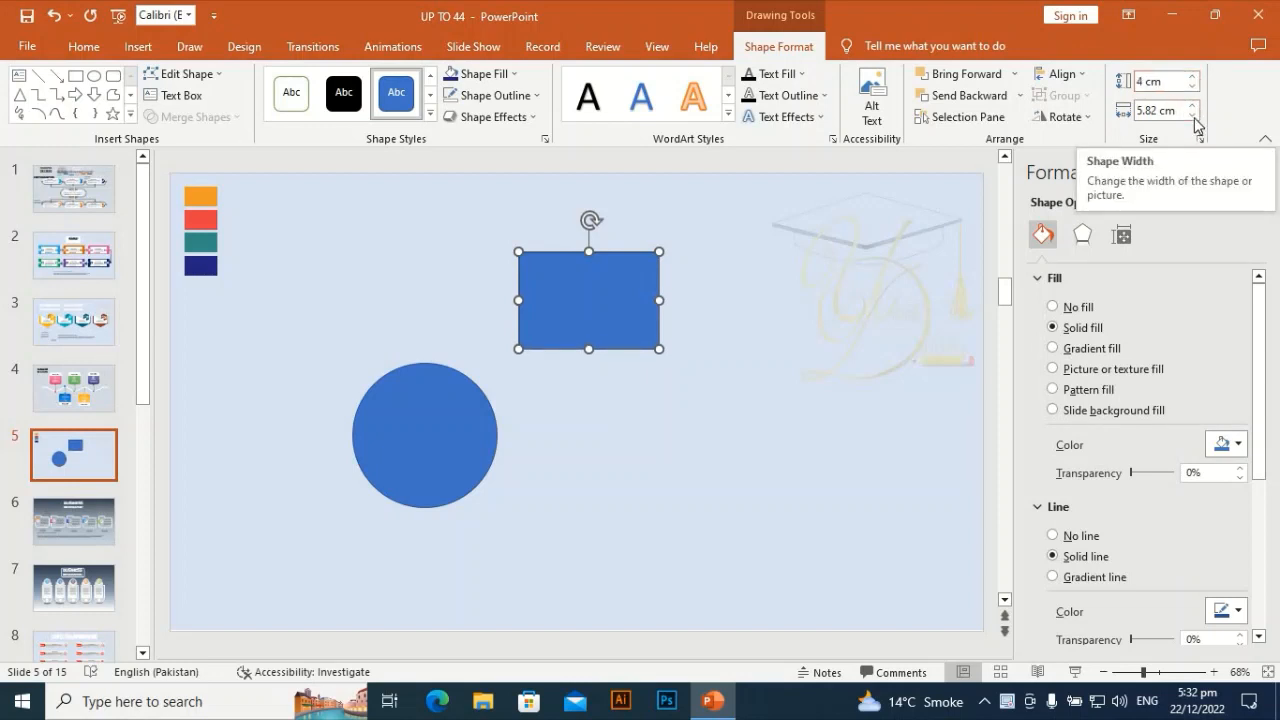
pyautogui.click(1194, 117)
pyautogui.click(1194, 117)
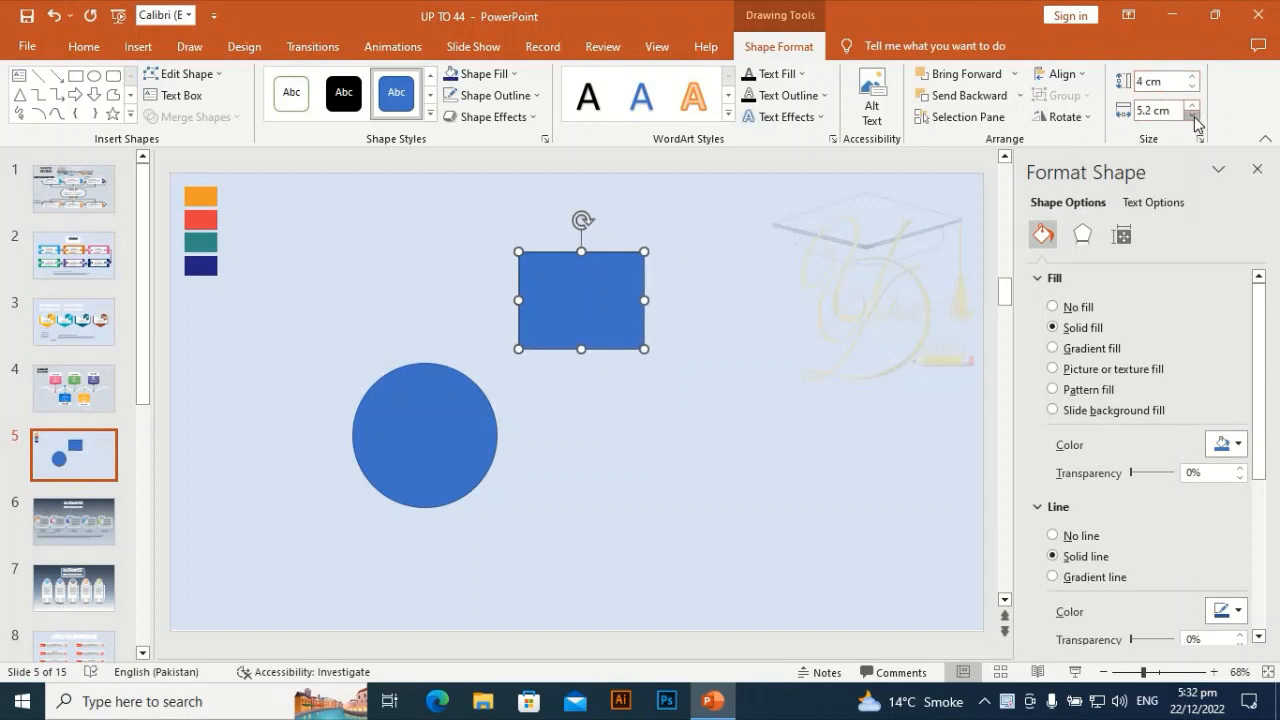
pyautogui.click(1194, 117)
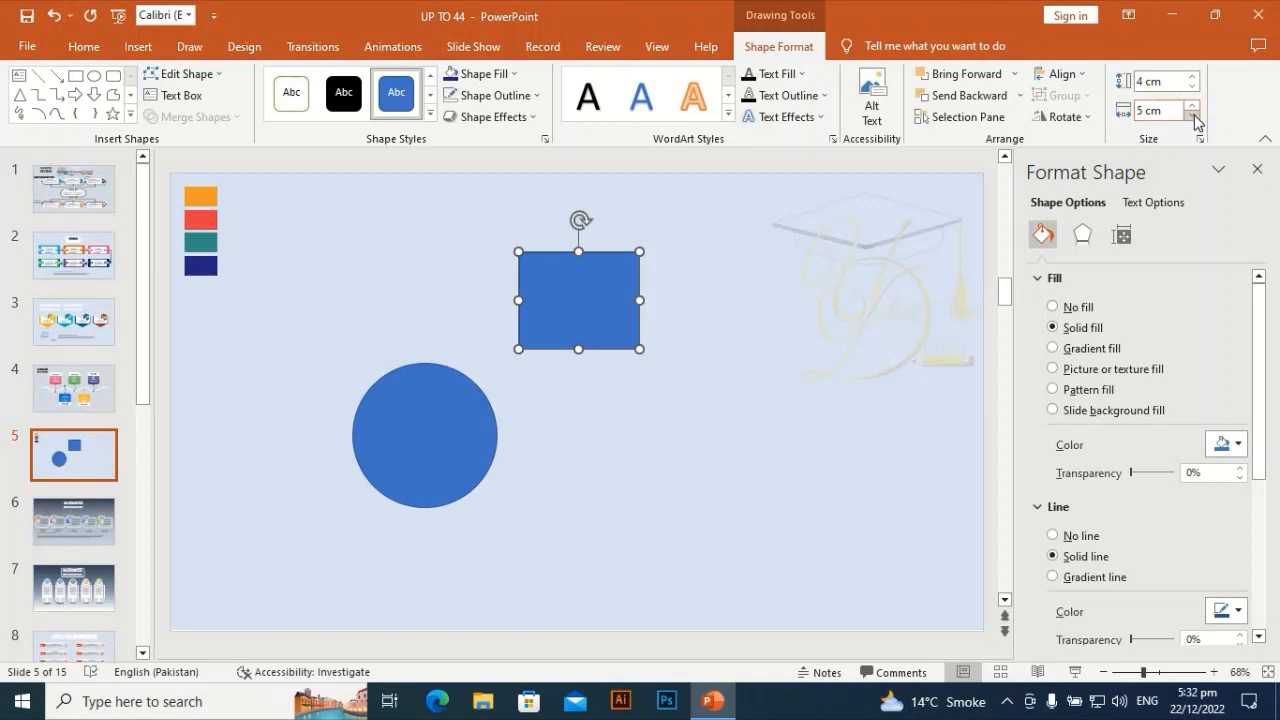
pyautogui.click(1193, 105)
pyautogui.click(1193, 105)
pyautogui.click(1193, 105)
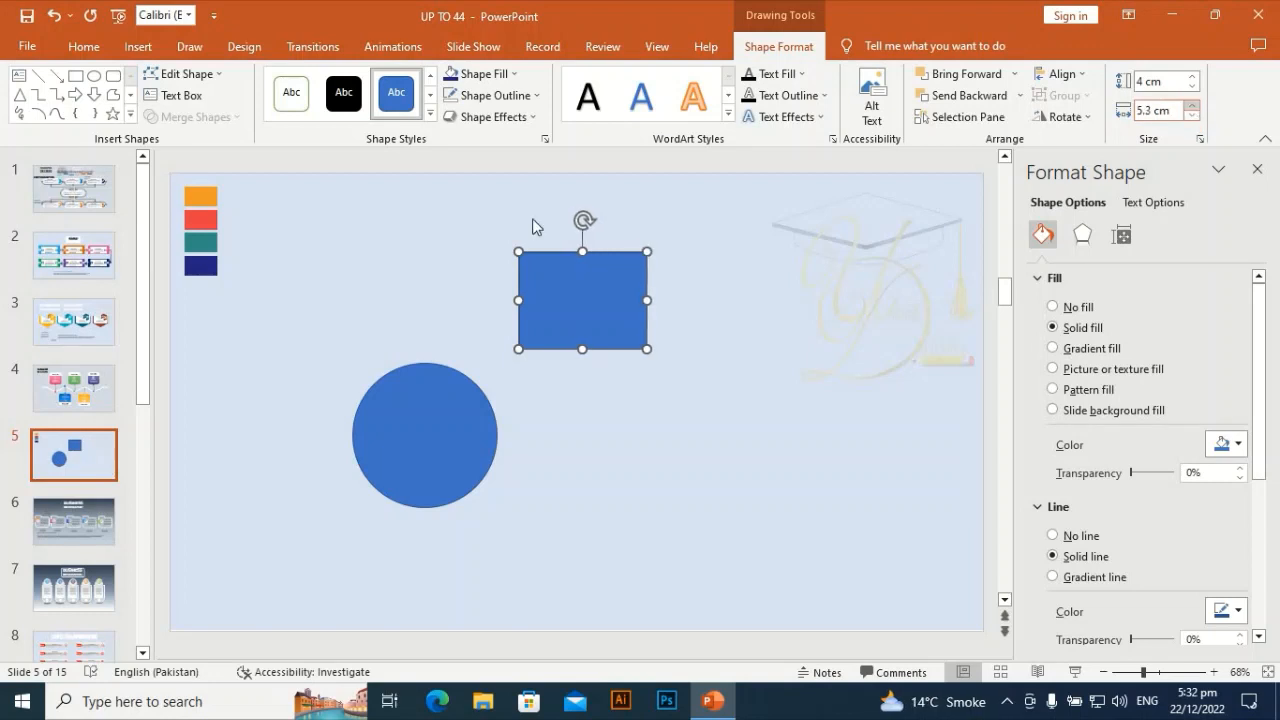
# - Rotate the rectangle about 45° and move it so it overlaps the circle's right side
pyautogui.moveTo(582, 220); pyautogui.dragTo(526, 243)
pyautogui.moveTo(584, 326); pyautogui.dragTo(501, 391)
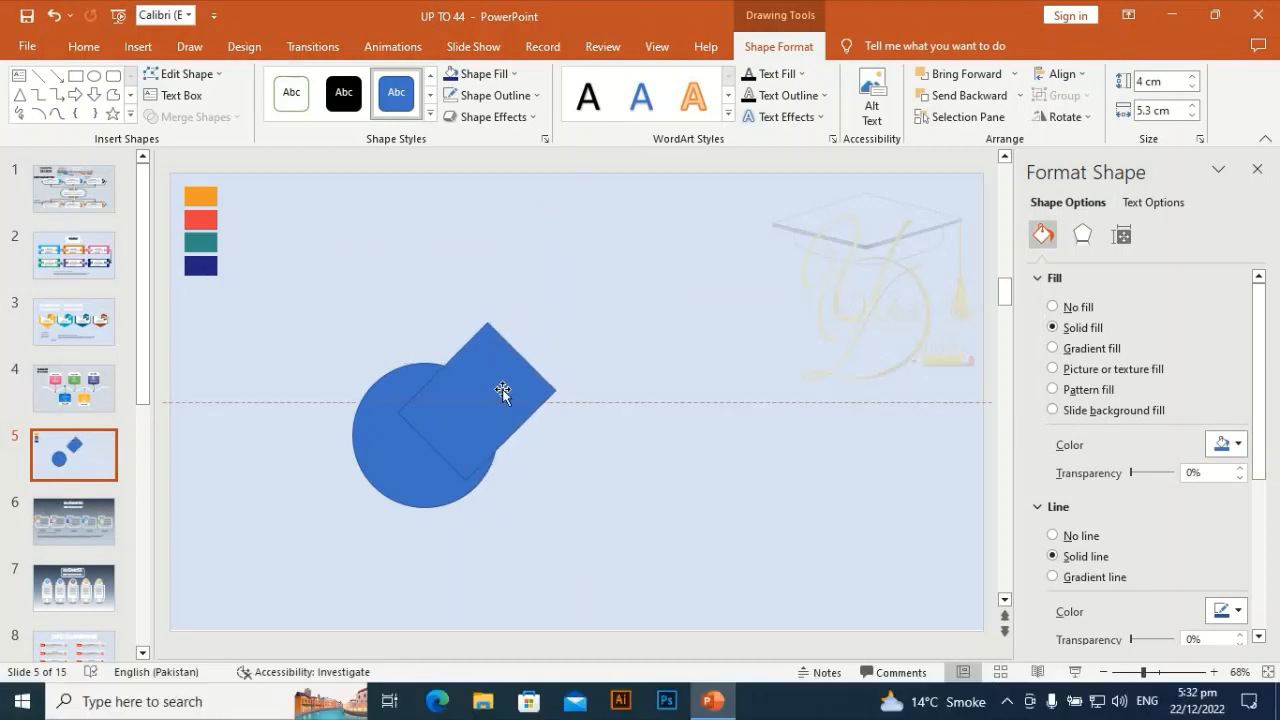
pyautogui.moveTo(421, 341); pyautogui.dragTo(437, 337)
pyautogui.moveTo(491, 396); pyautogui.dragTo(495, 422)
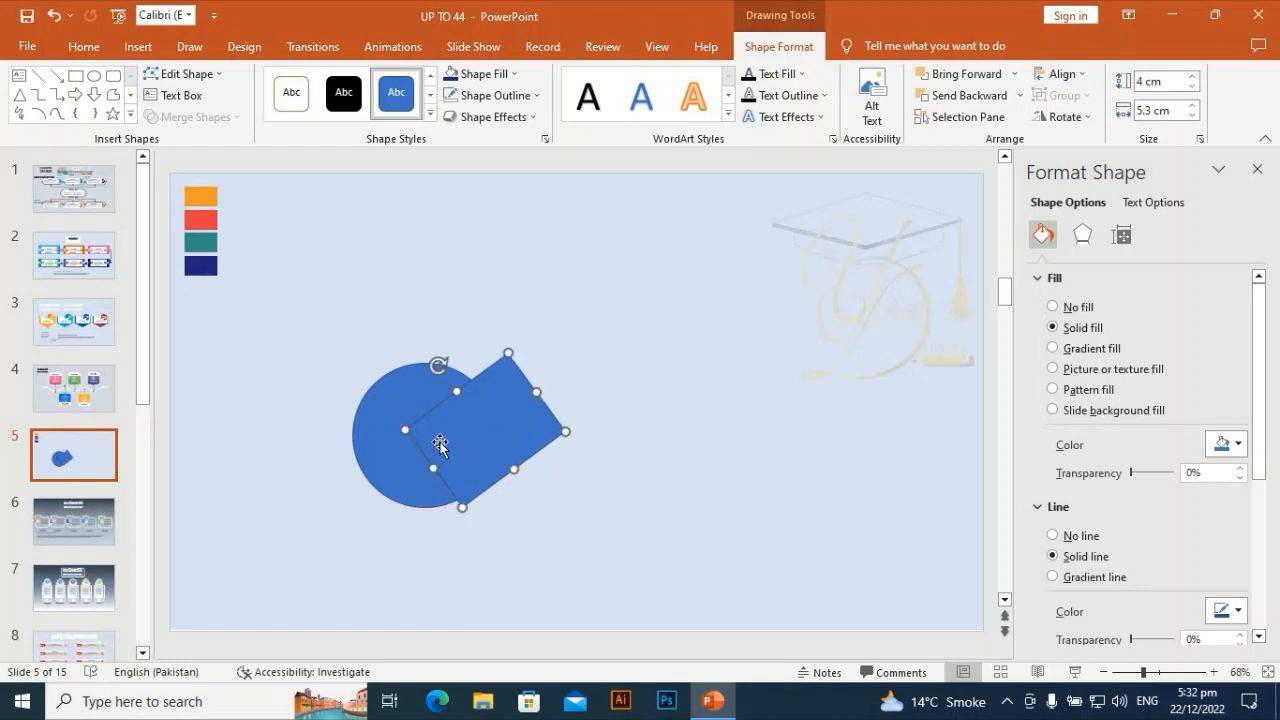
# - Nudge the rotated rectangle slightly up and to the right on the circle
pyautogui.click(392, 400)
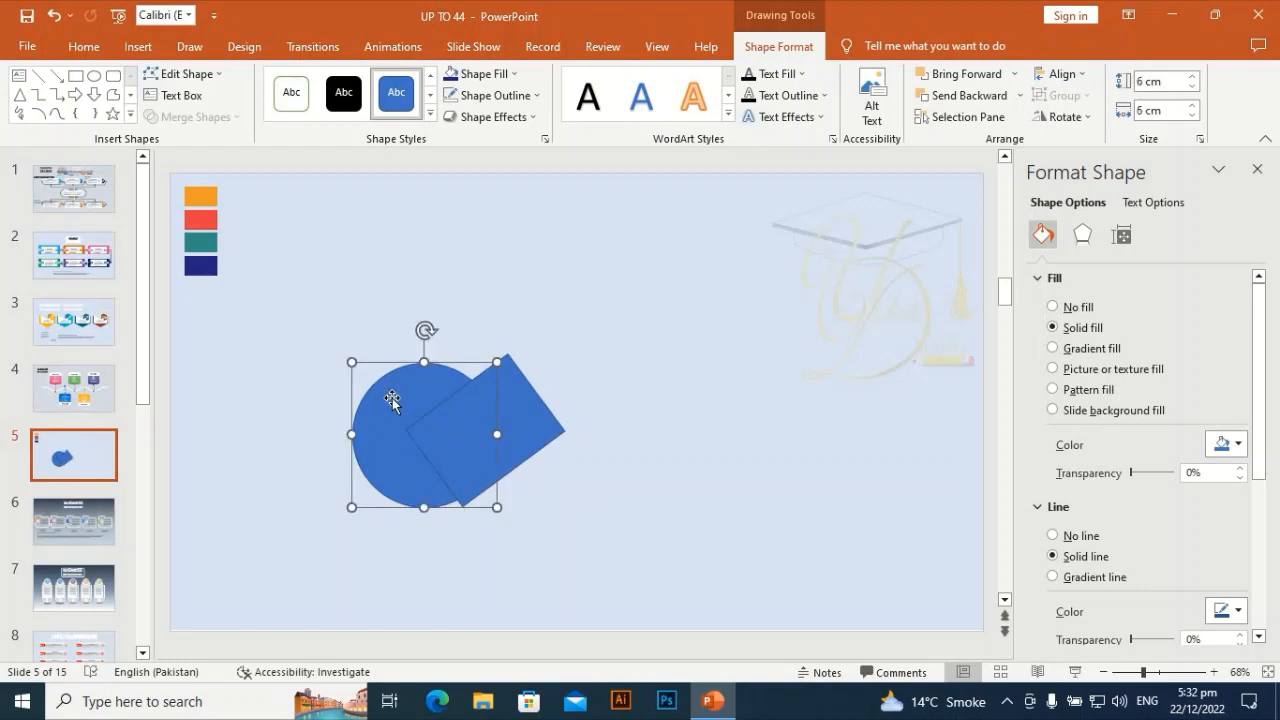
pyautogui.click(659, 403)
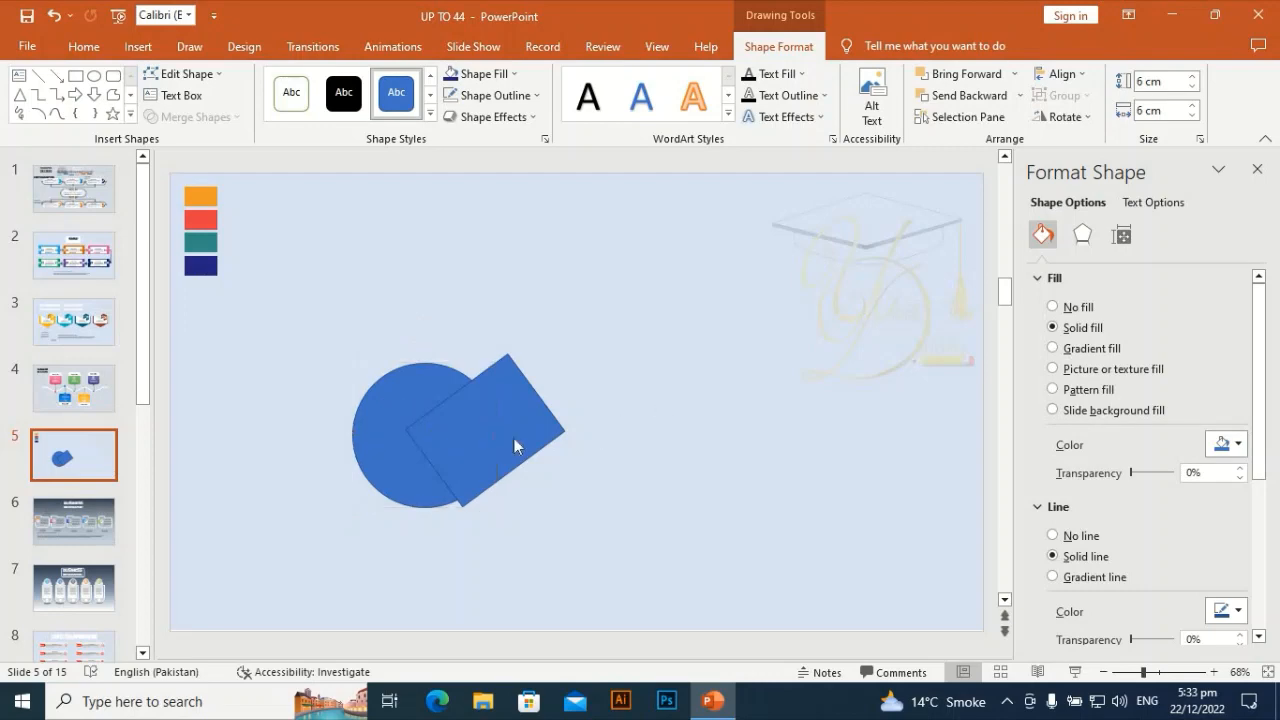
pyautogui.click(514, 438)
pyautogui.moveTo(514, 438); pyautogui.dragTo(529, 420)
# - Select both the rectangle and the circle and merge them with Union
pyautogui.click(391, 423)
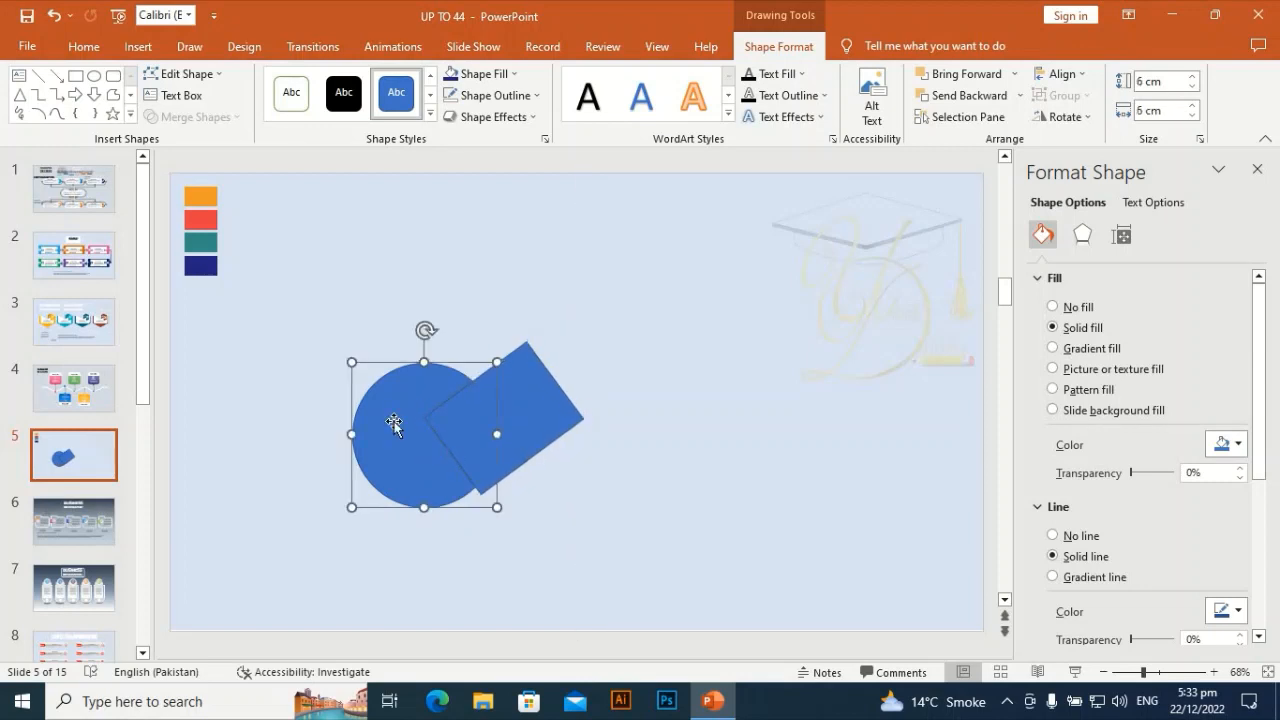
pyautogui.click(767, 396)
pyautogui.click(548, 431)
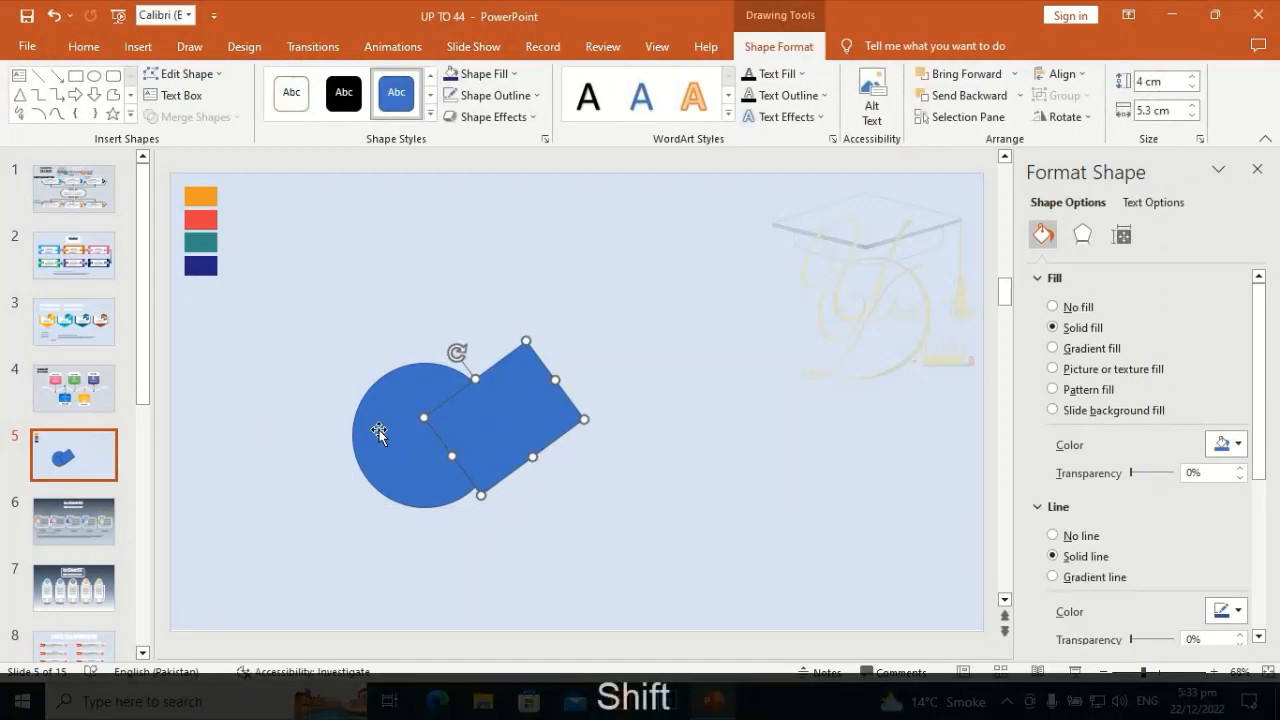
pyautogui.keyDown('shift'); pyautogui.click(379, 432); pyautogui.keyUp('shift')
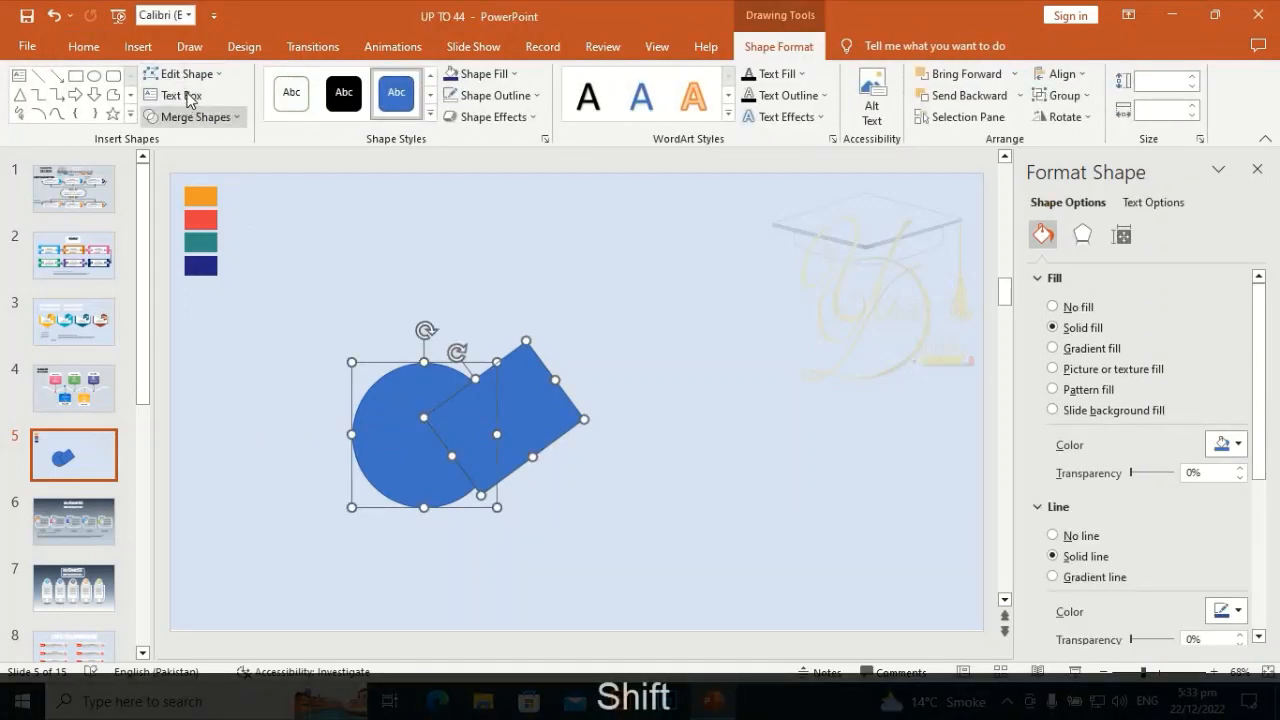
pyautogui.click(200, 117)
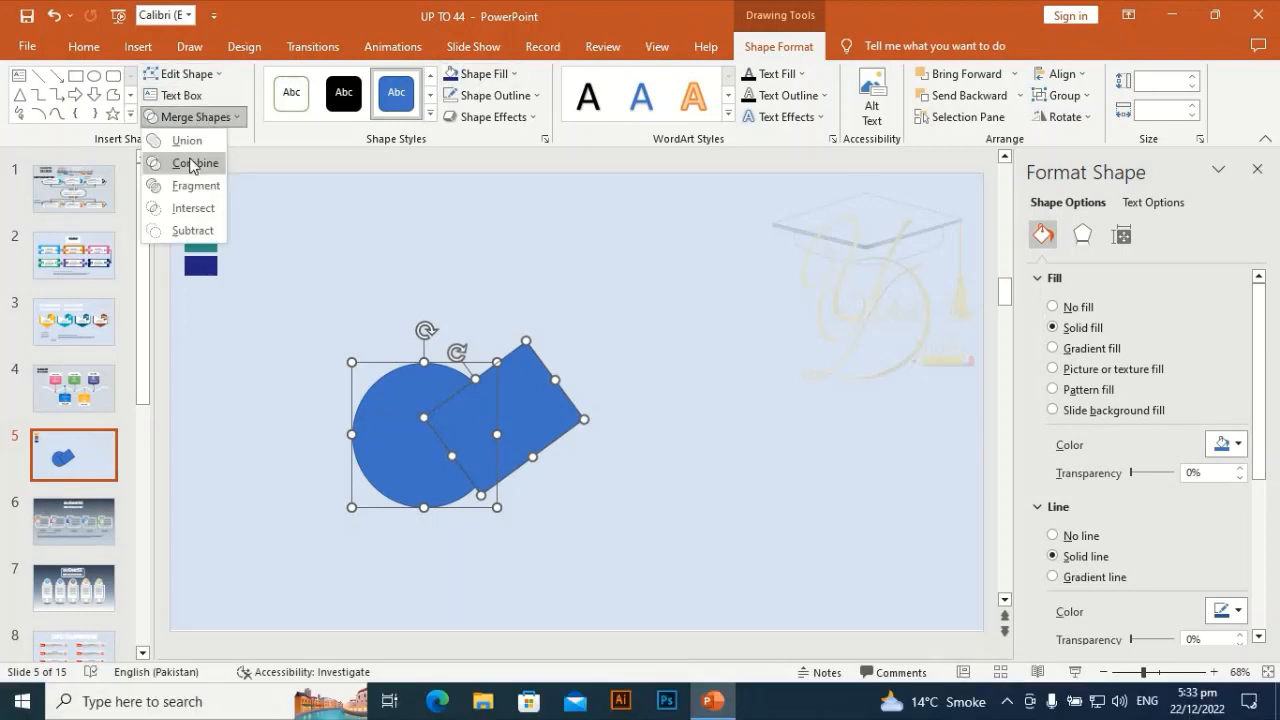
pyautogui.click(182, 138)
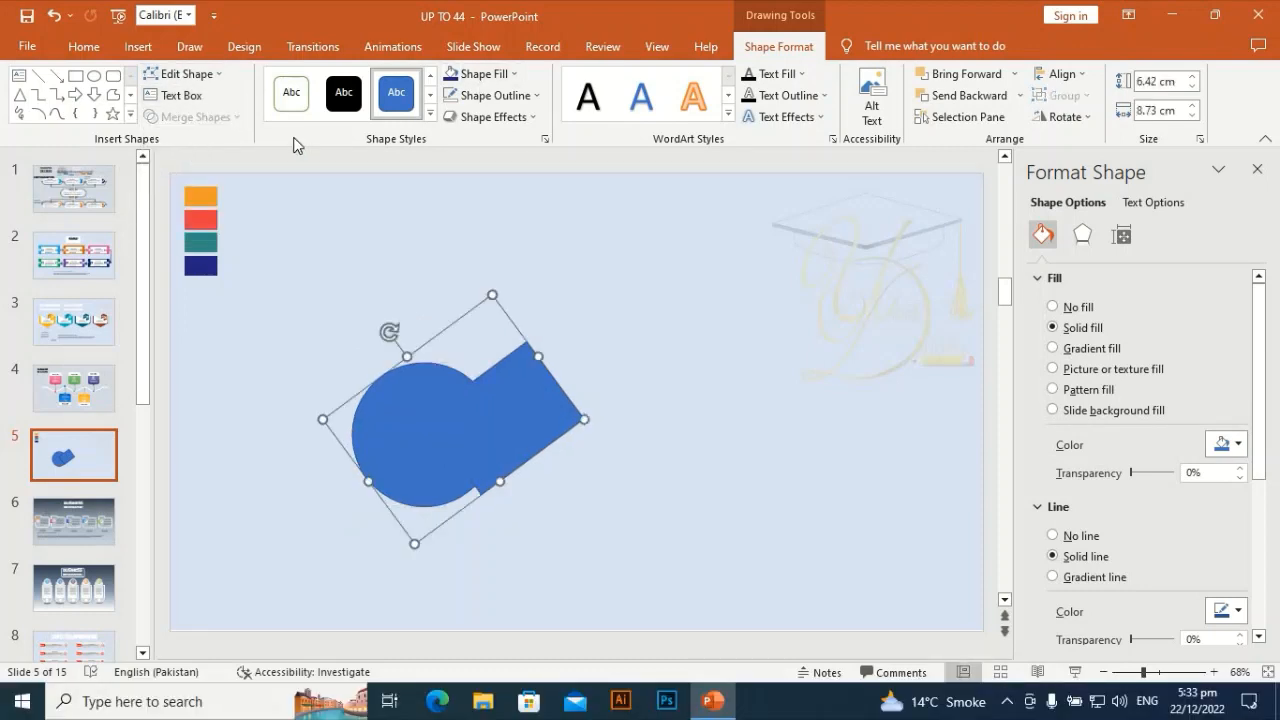
# - Set the merged shape's fill to No Fill
pyautogui.click(480, 74)
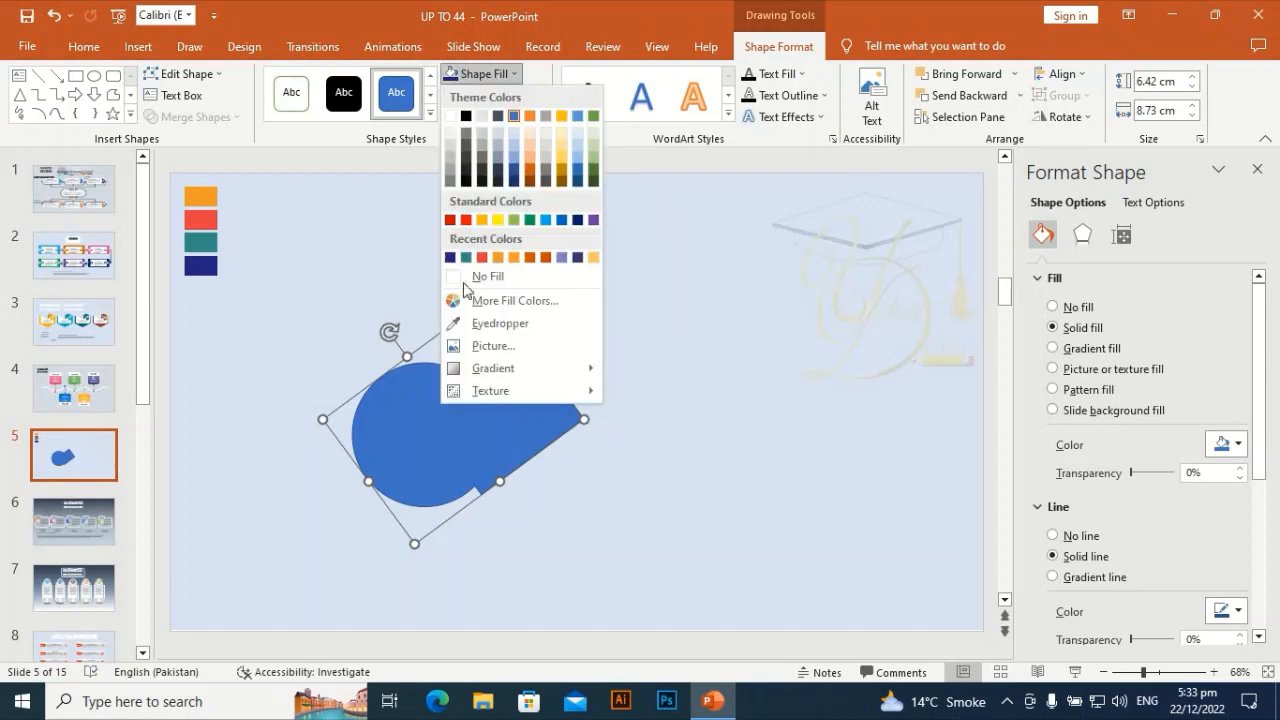
pyautogui.click(460, 285)
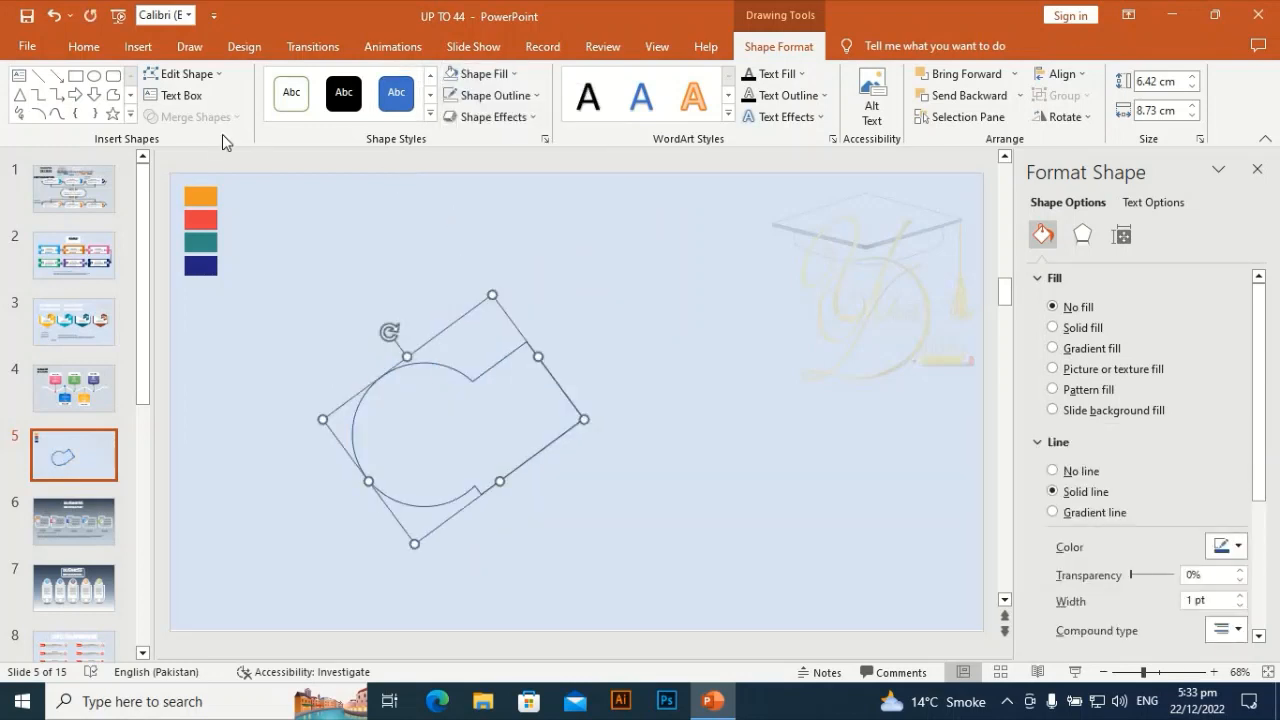
# - Edit the shape's points, opening the path at the rectangle's far corner and deleting that corner point
pyautogui.click(205, 75)
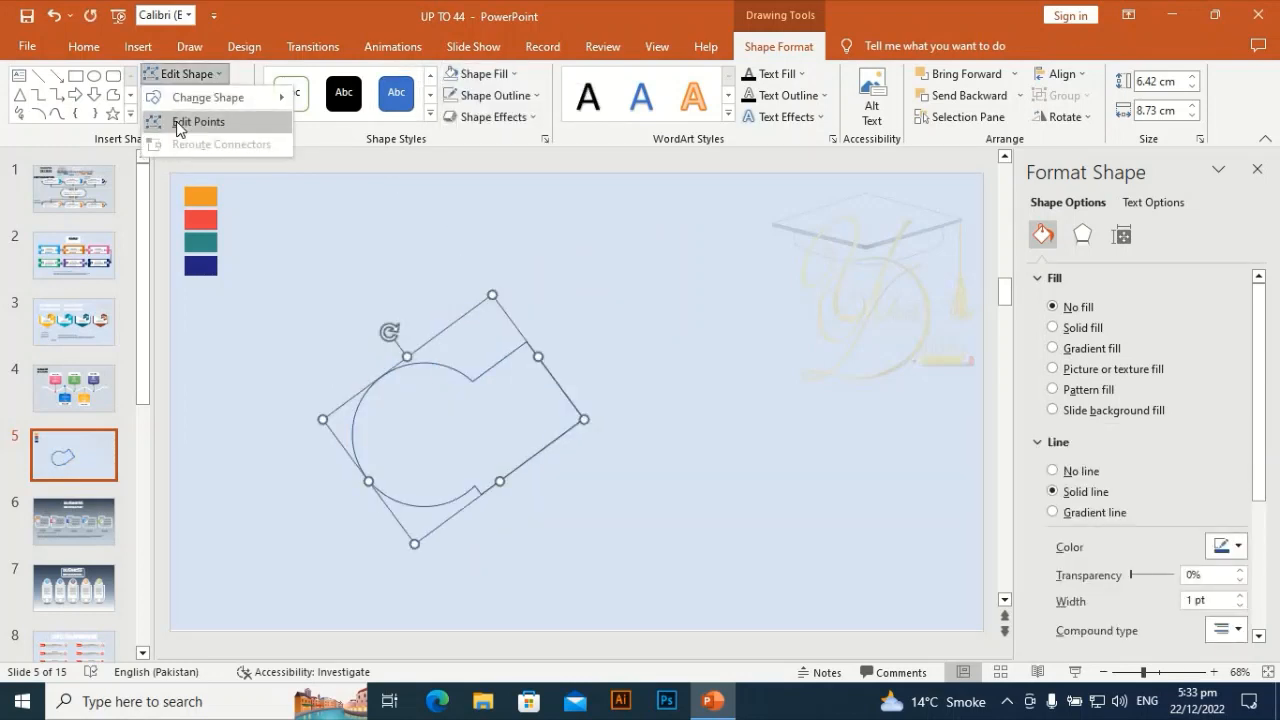
pyautogui.click(180, 122)
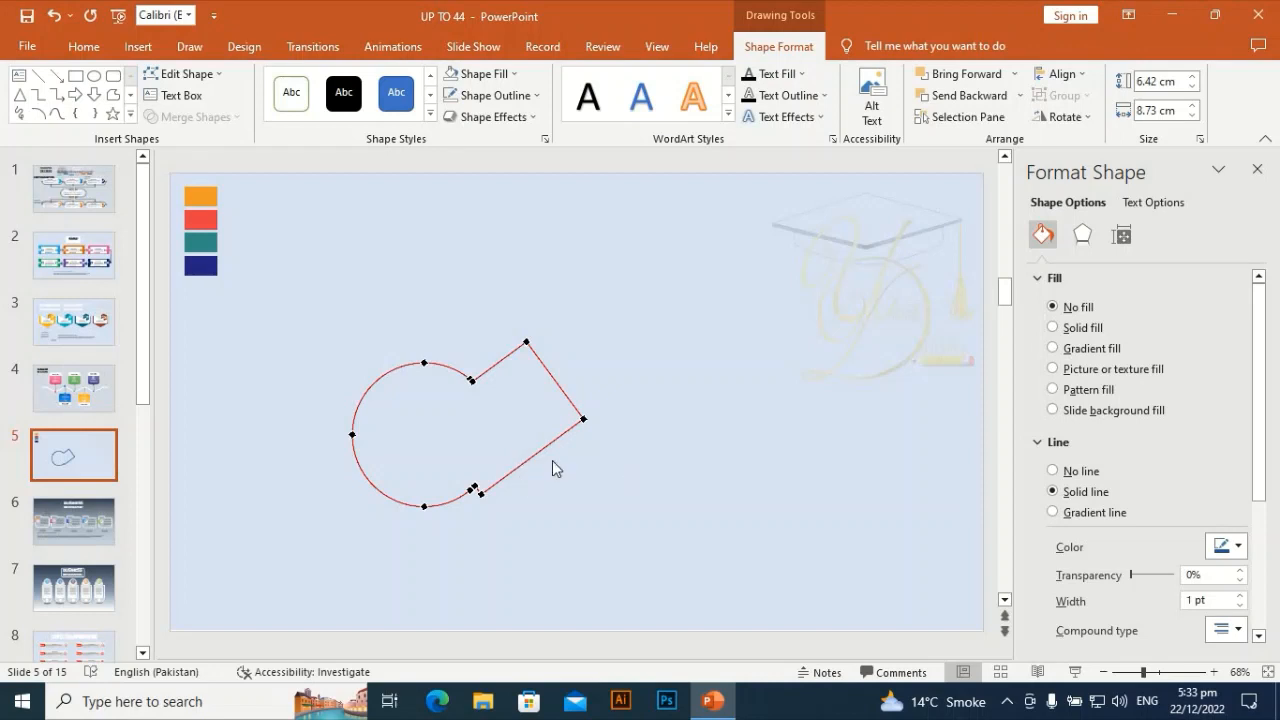
pyautogui.rightClick(583, 420)
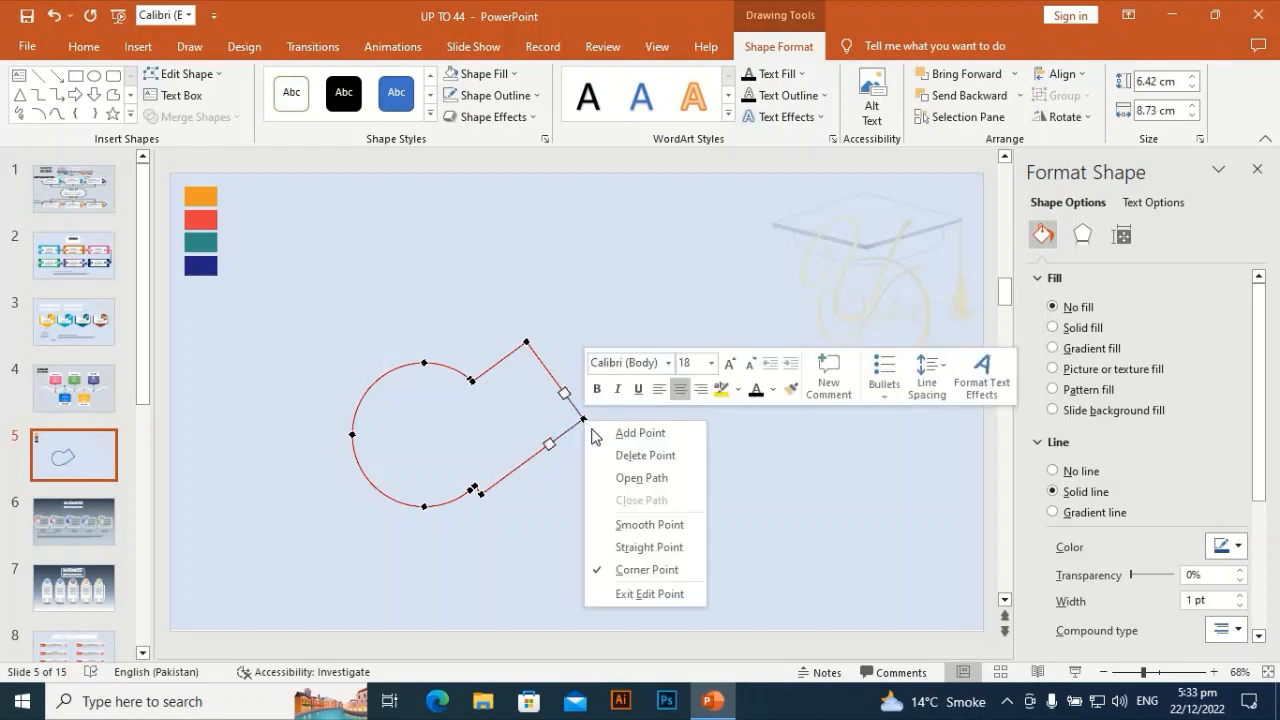
pyautogui.click(640, 480)
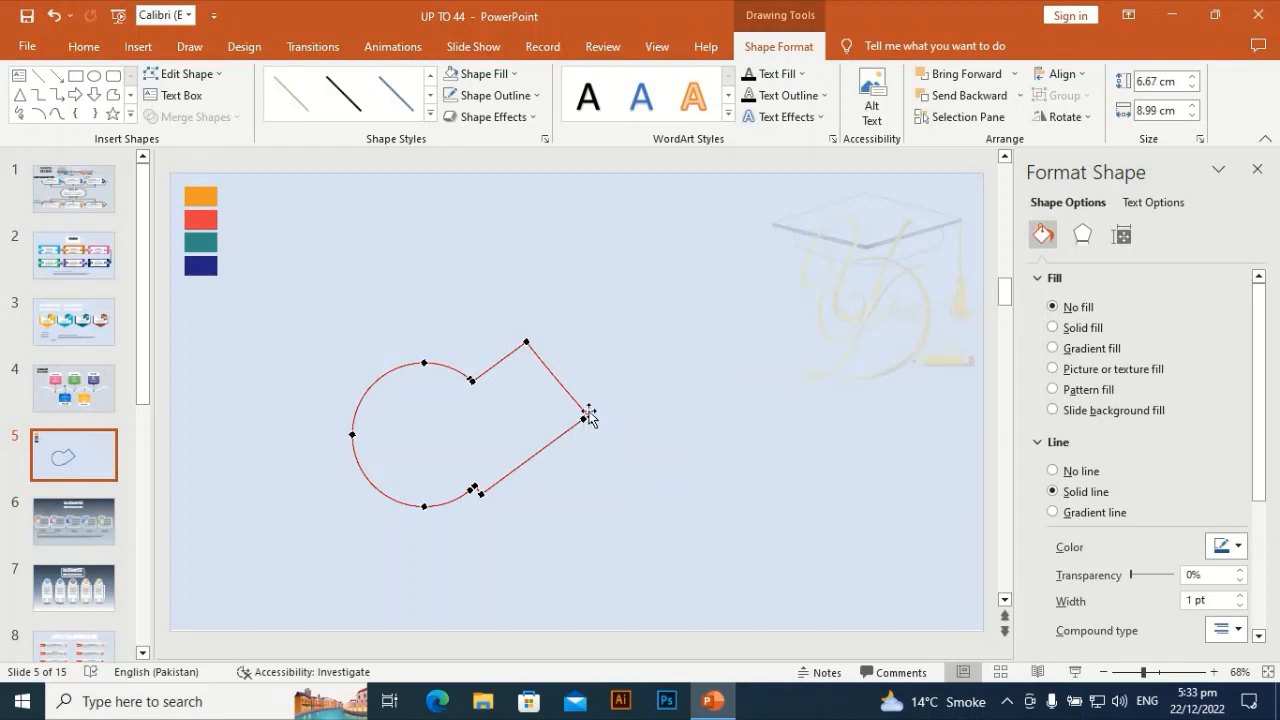
pyautogui.rightClick(588, 420)
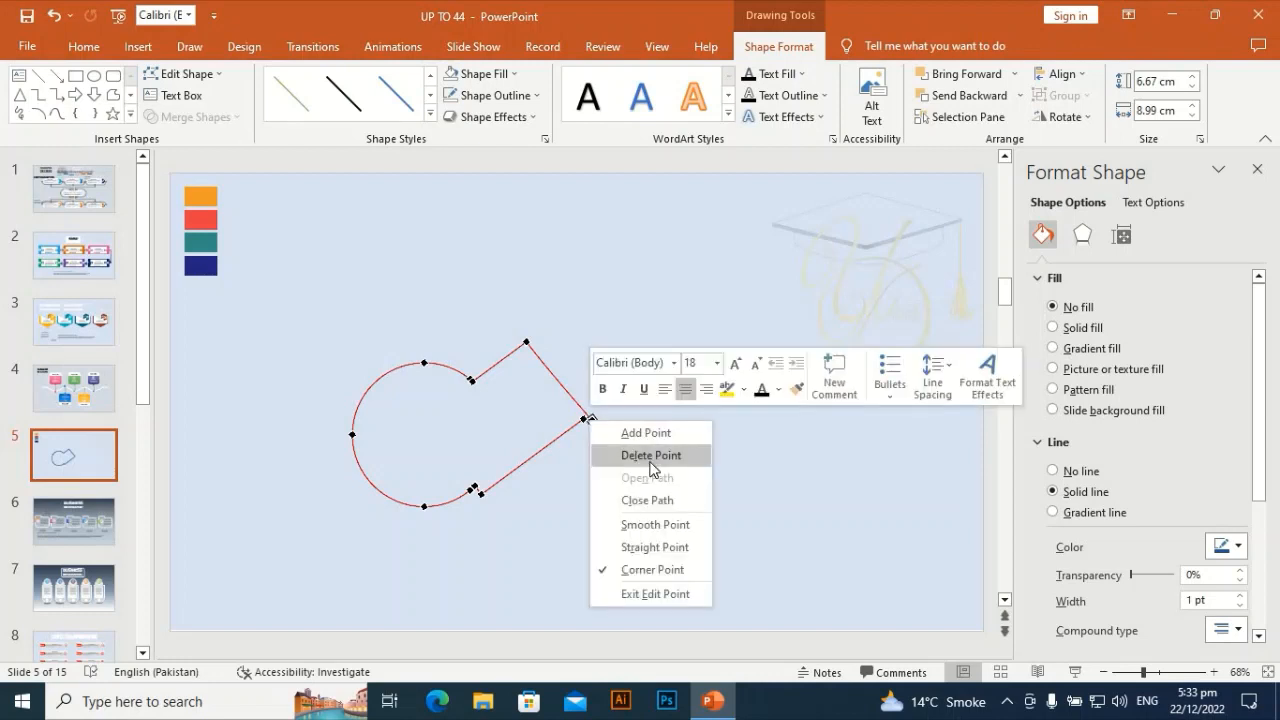
pyautogui.click(651, 456)
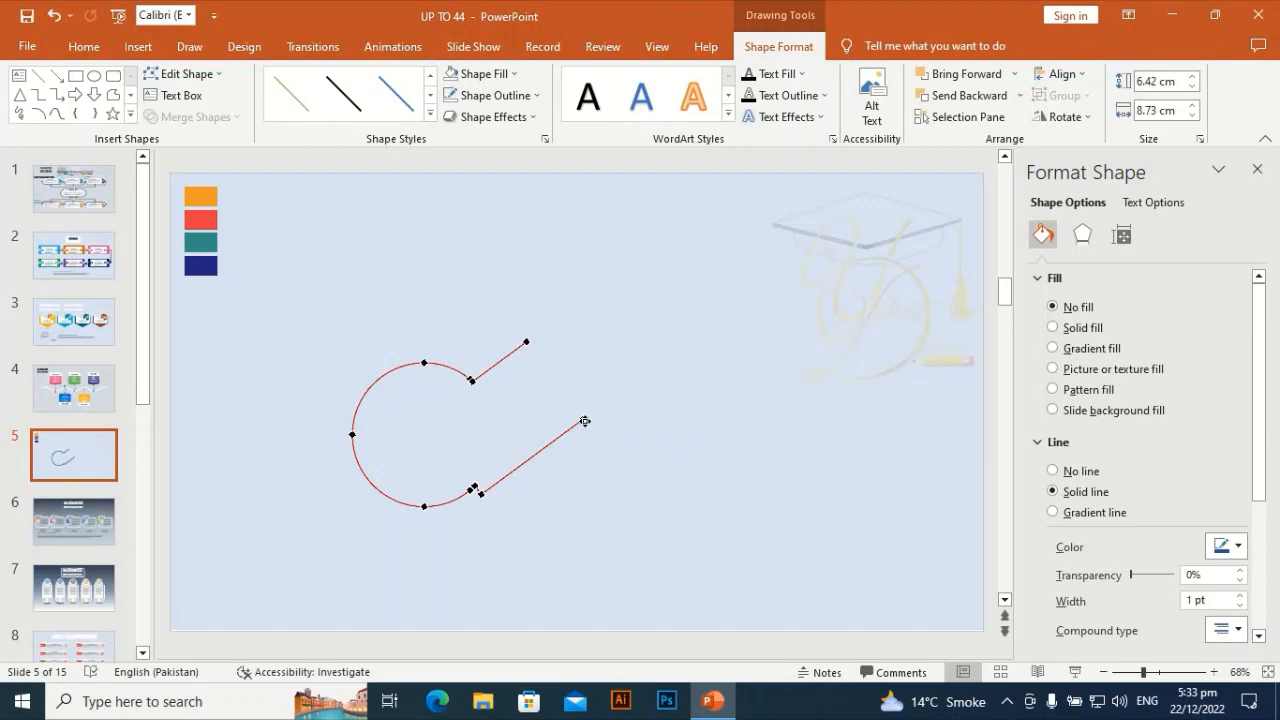
# - Delete the remaining points of the lower straight segment and exit point editing
pyautogui.rightClick(585, 421)
pyautogui.click(646, 456)
pyautogui.rightClick(480, 492)
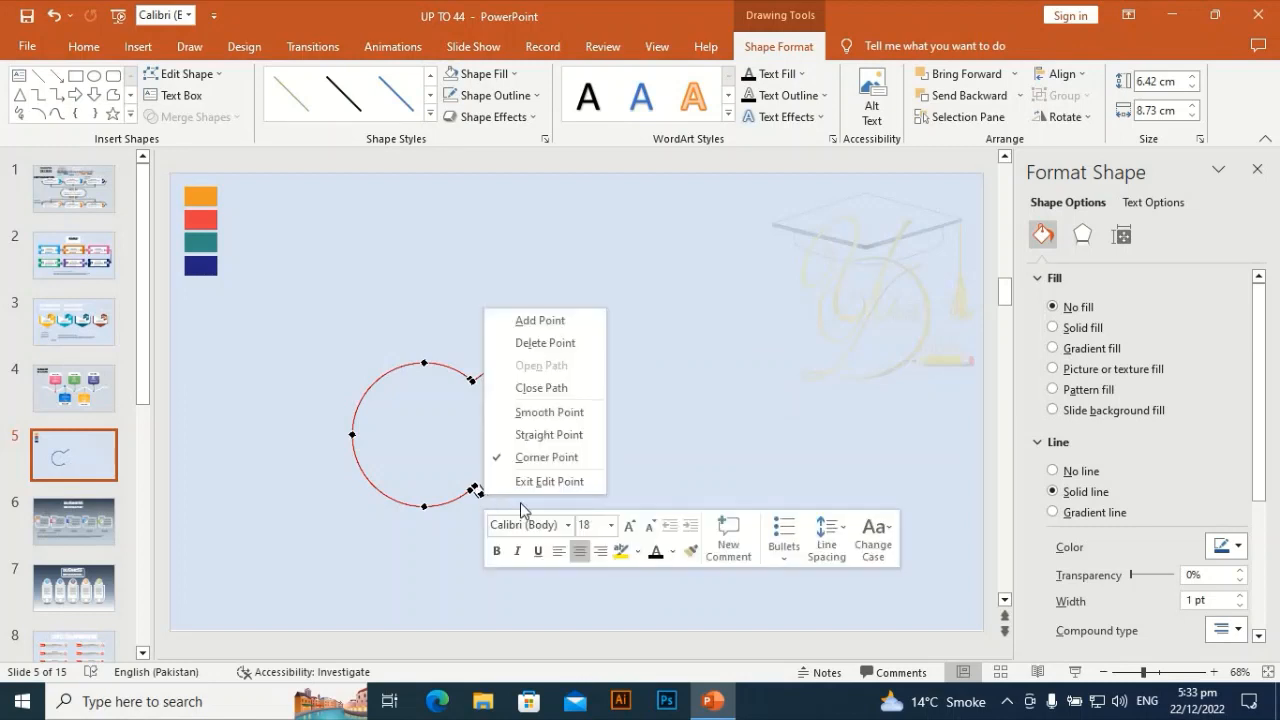
pyautogui.click(576, 345)
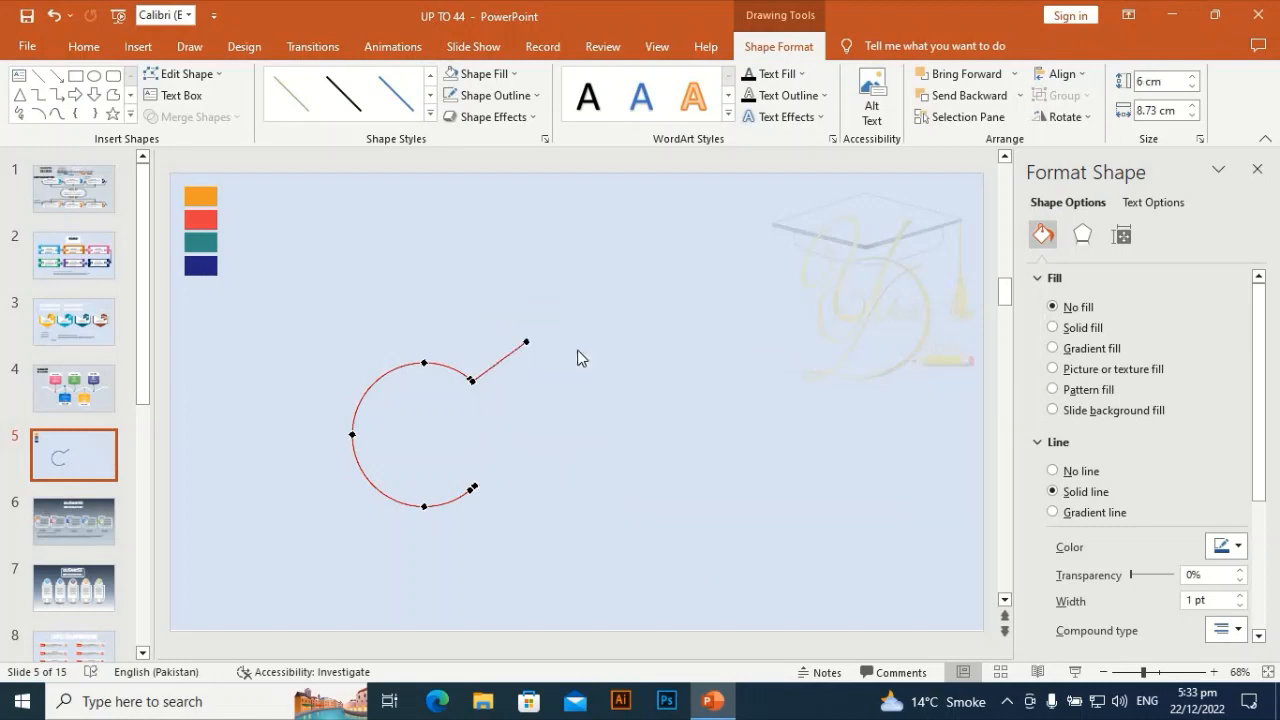
pyautogui.click(578, 358)
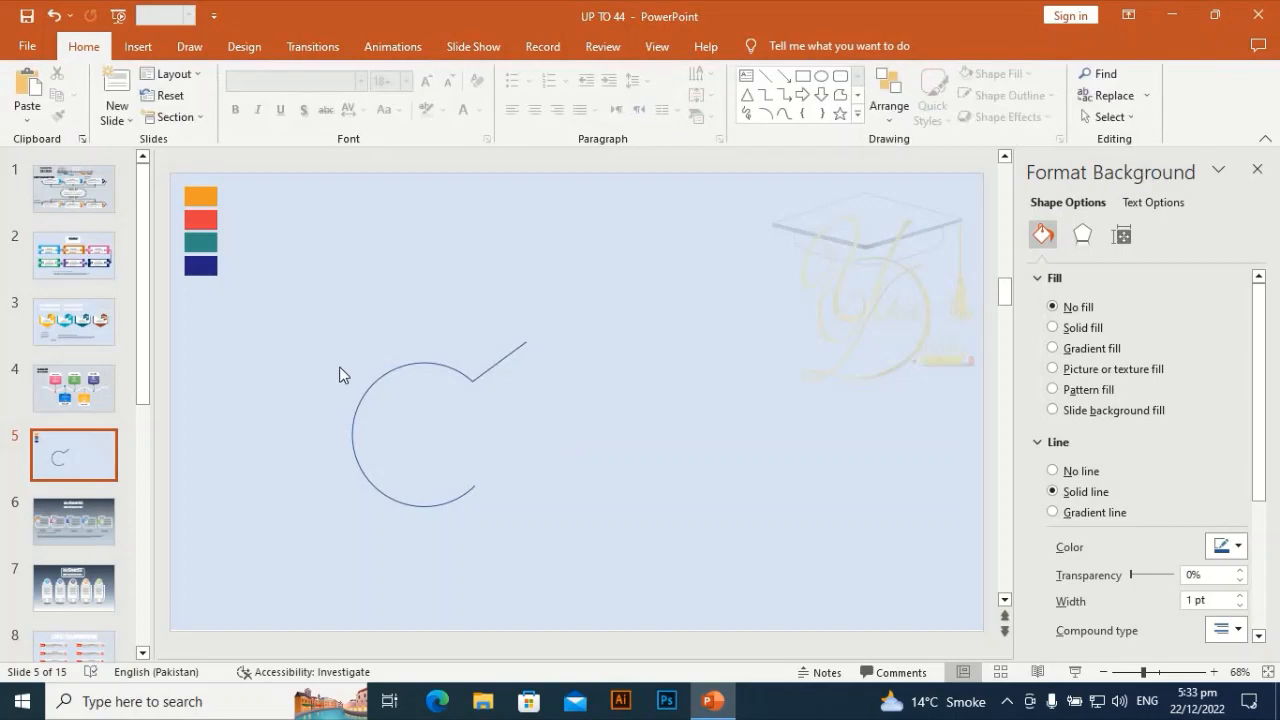
# - Set the open curve's outline weight to 2¼ pt
pyautogui.click(423, 363)
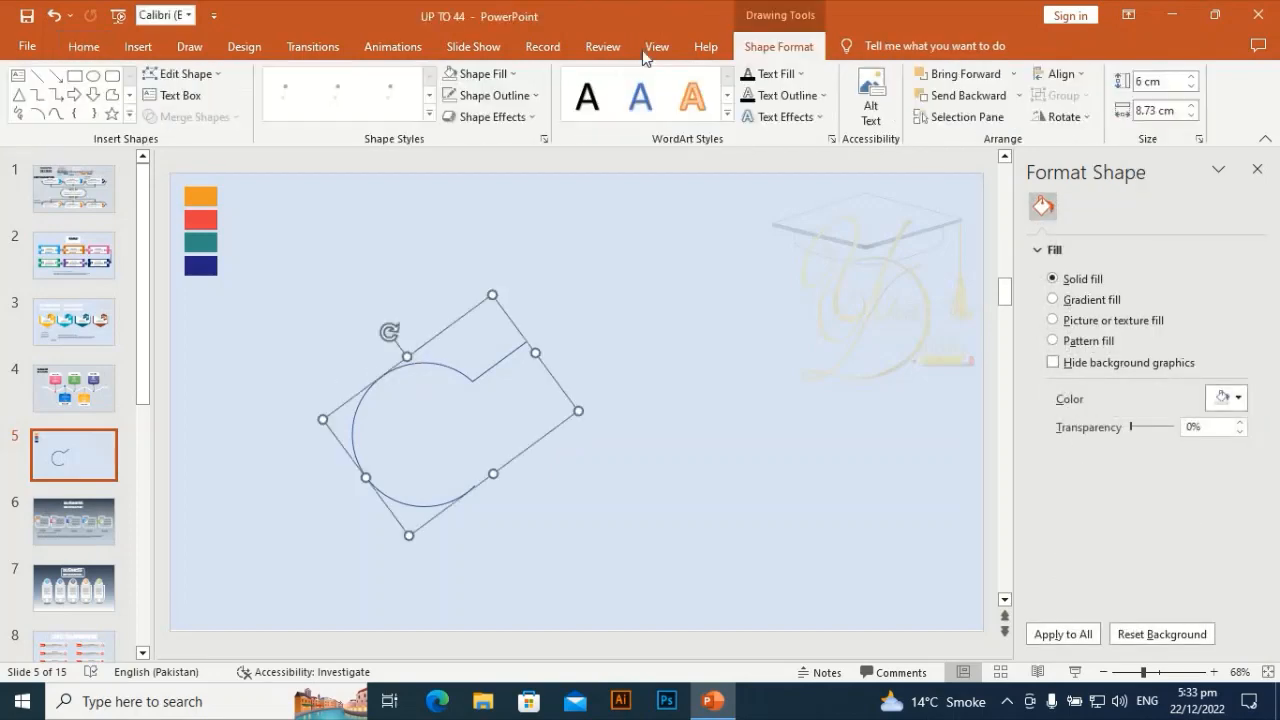
pyautogui.click(519, 97)
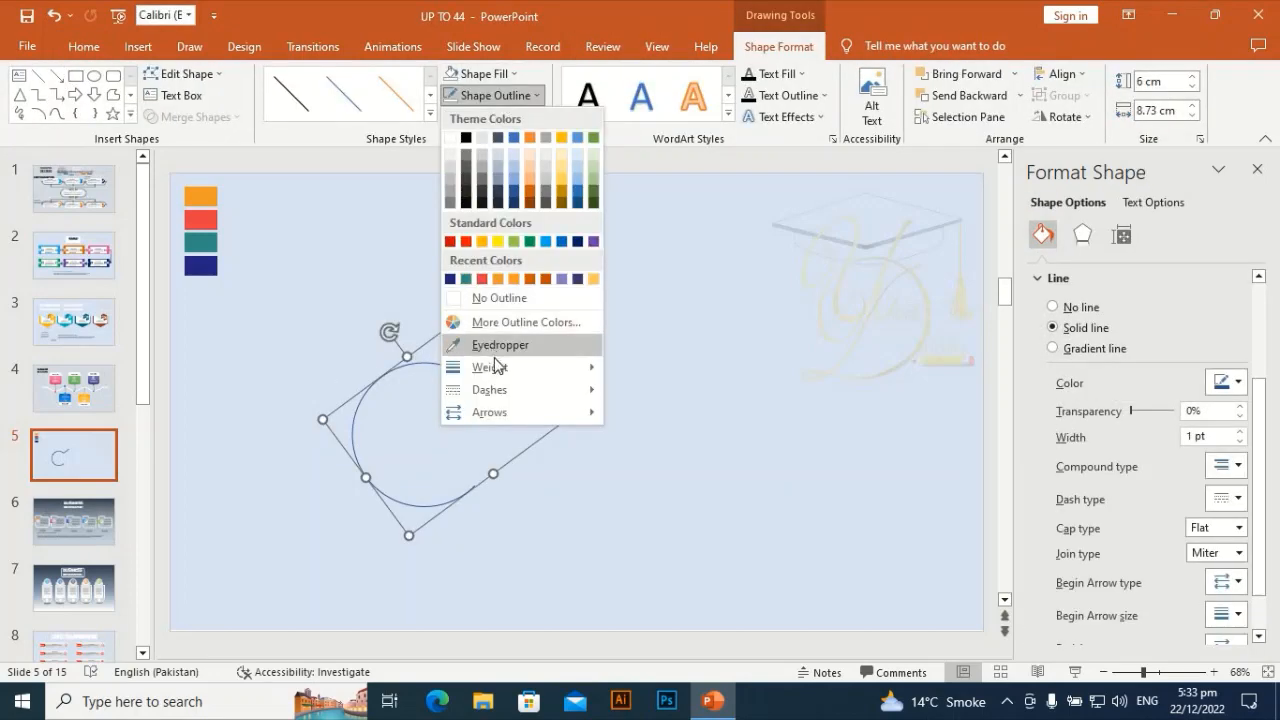
pyautogui.moveTo(497, 367)
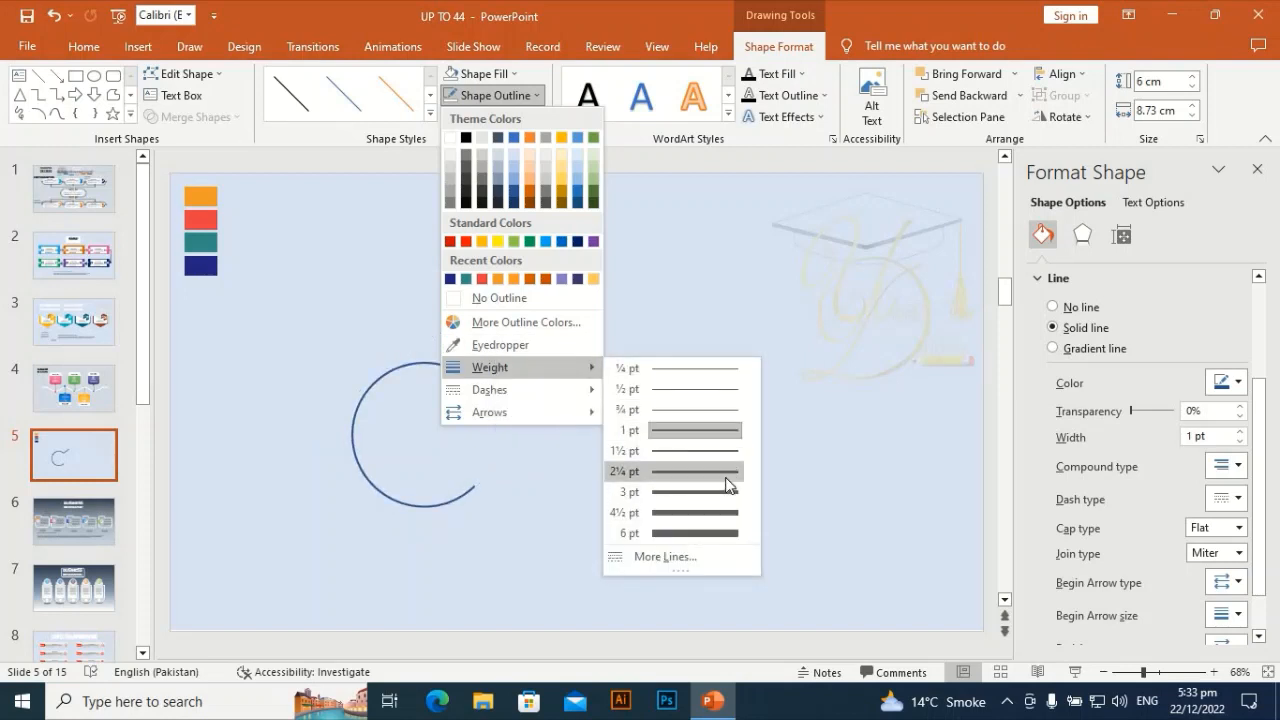
pyautogui.click(726, 474)
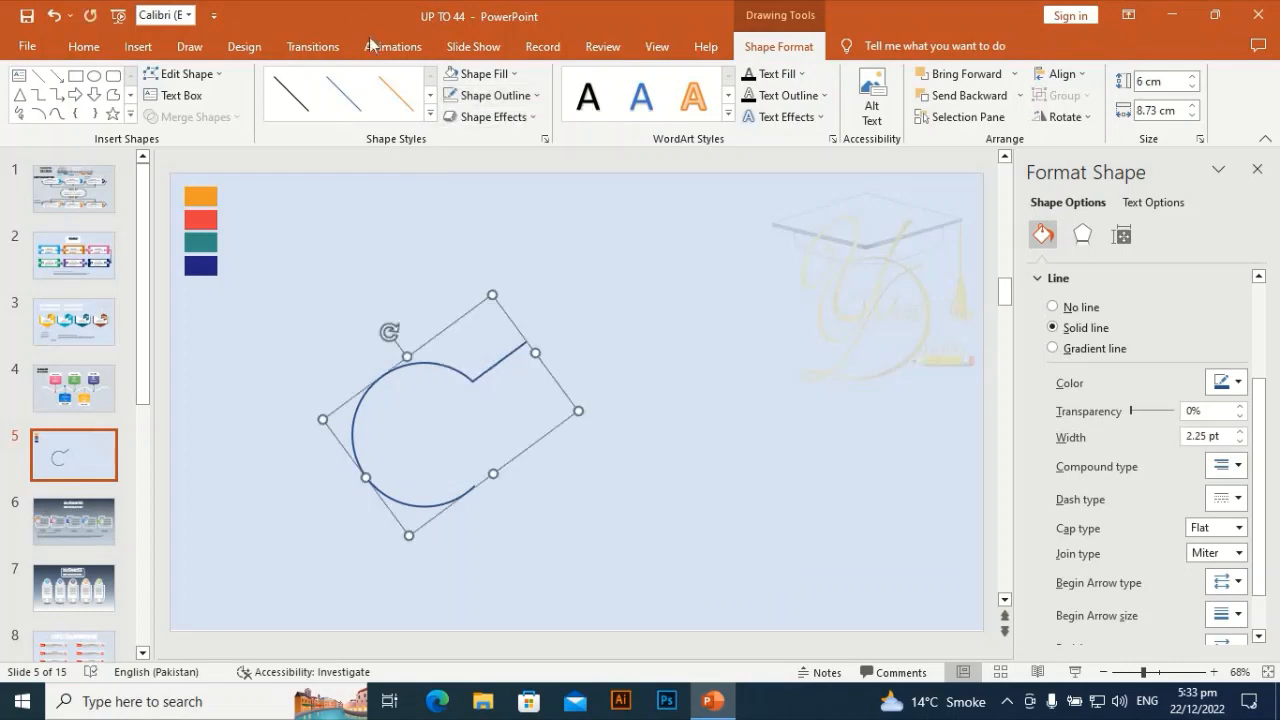
pyautogui.click(483, 76)
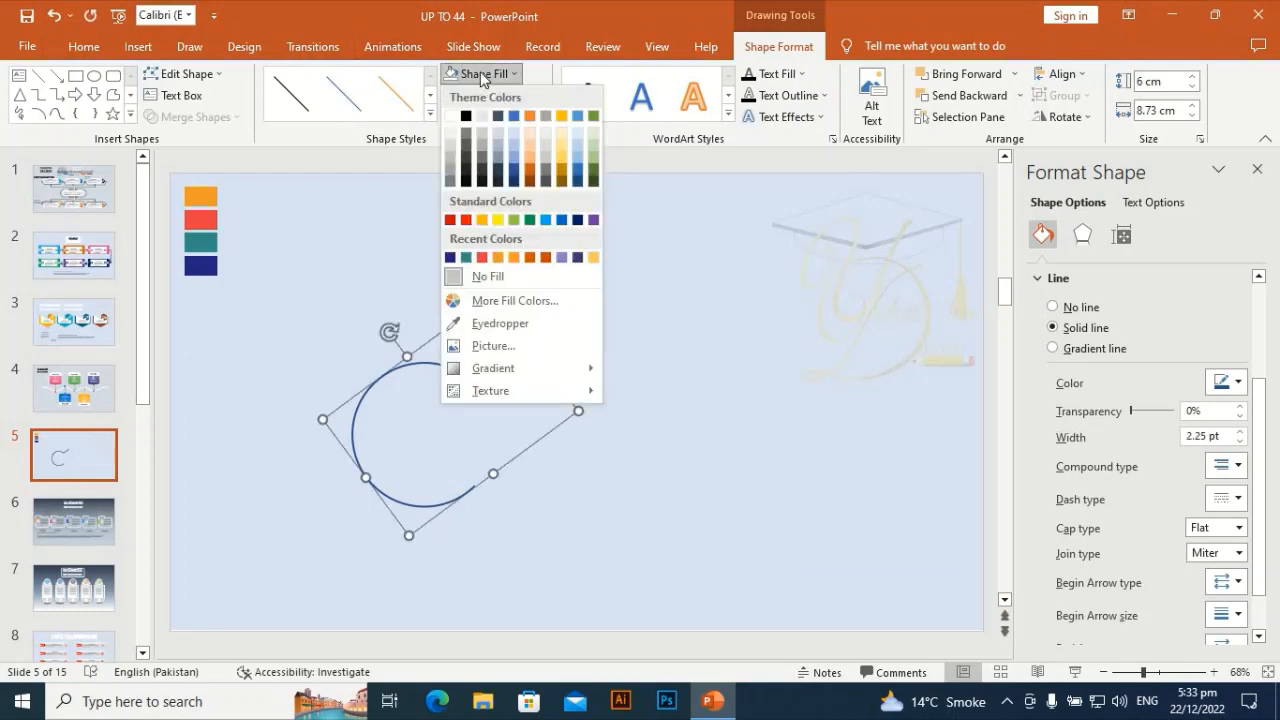
pyautogui.doubleClick(570, 24)
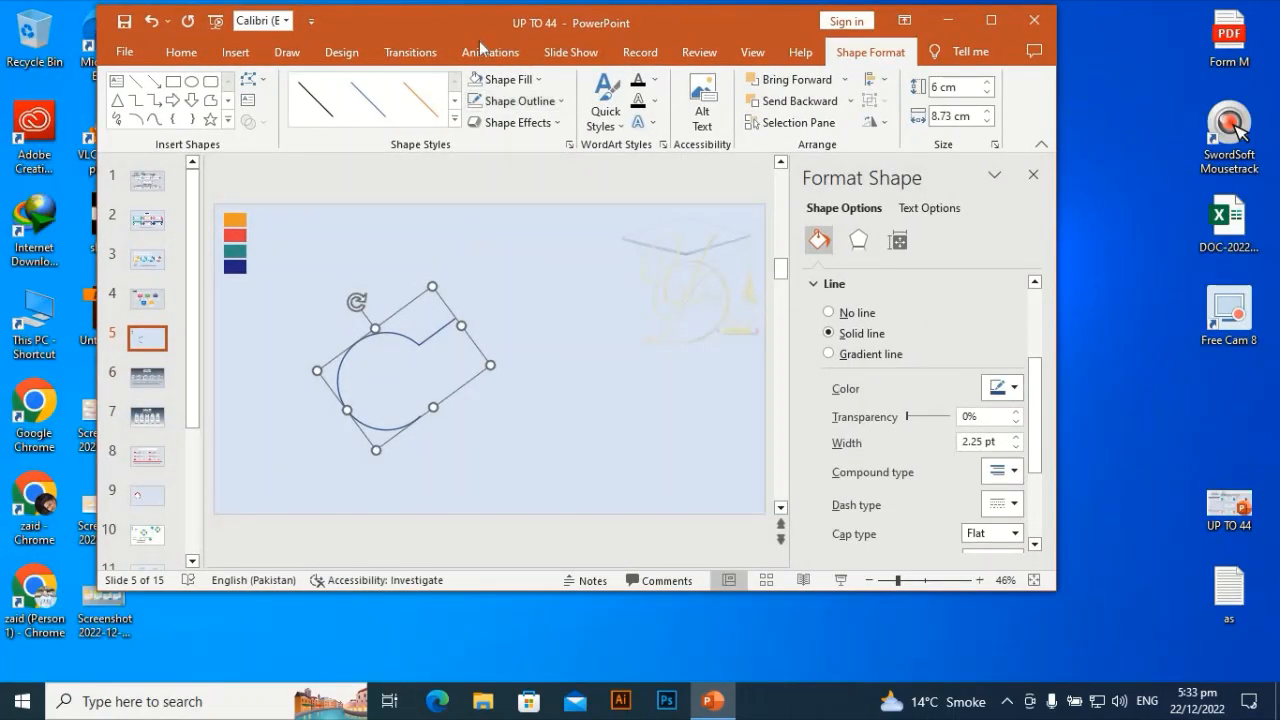
# - Recolour the curve's outline with the orange sampled from the slide's orange swatch using the Eyedropper
pyautogui.doubleClick(471, 25)
pyautogui.click(493, 95)
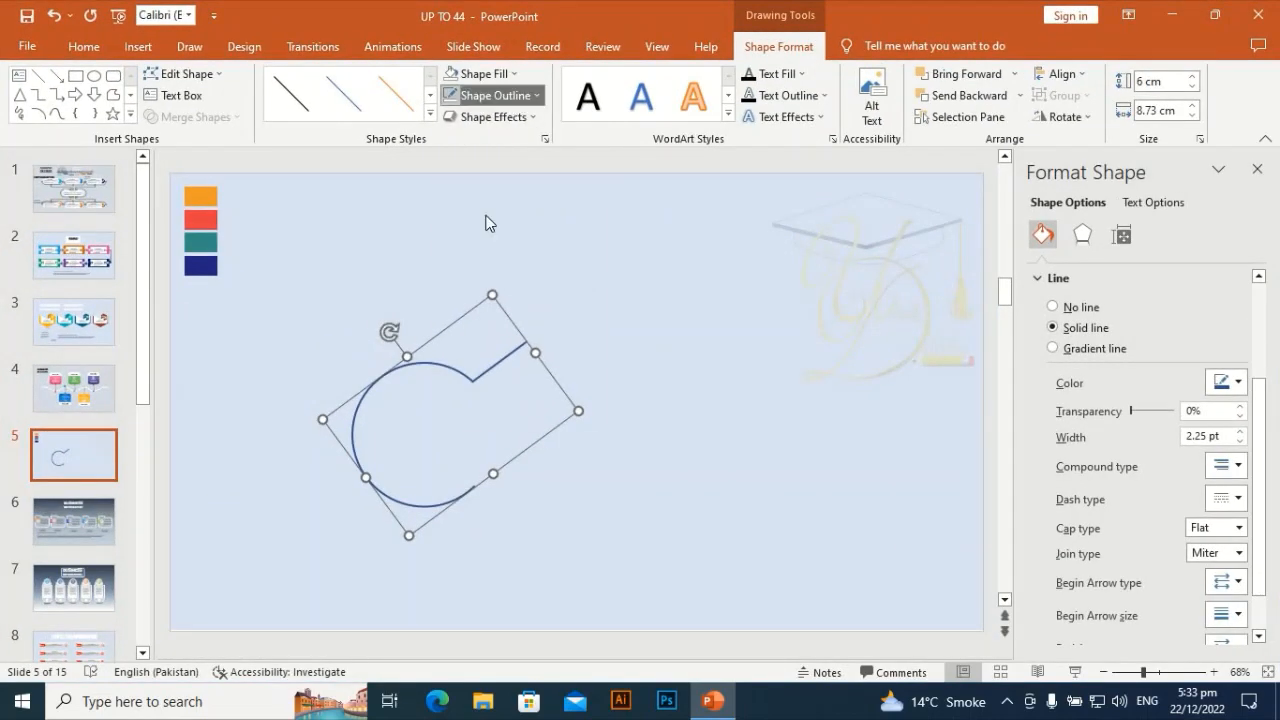
pyautogui.click(494, 345)
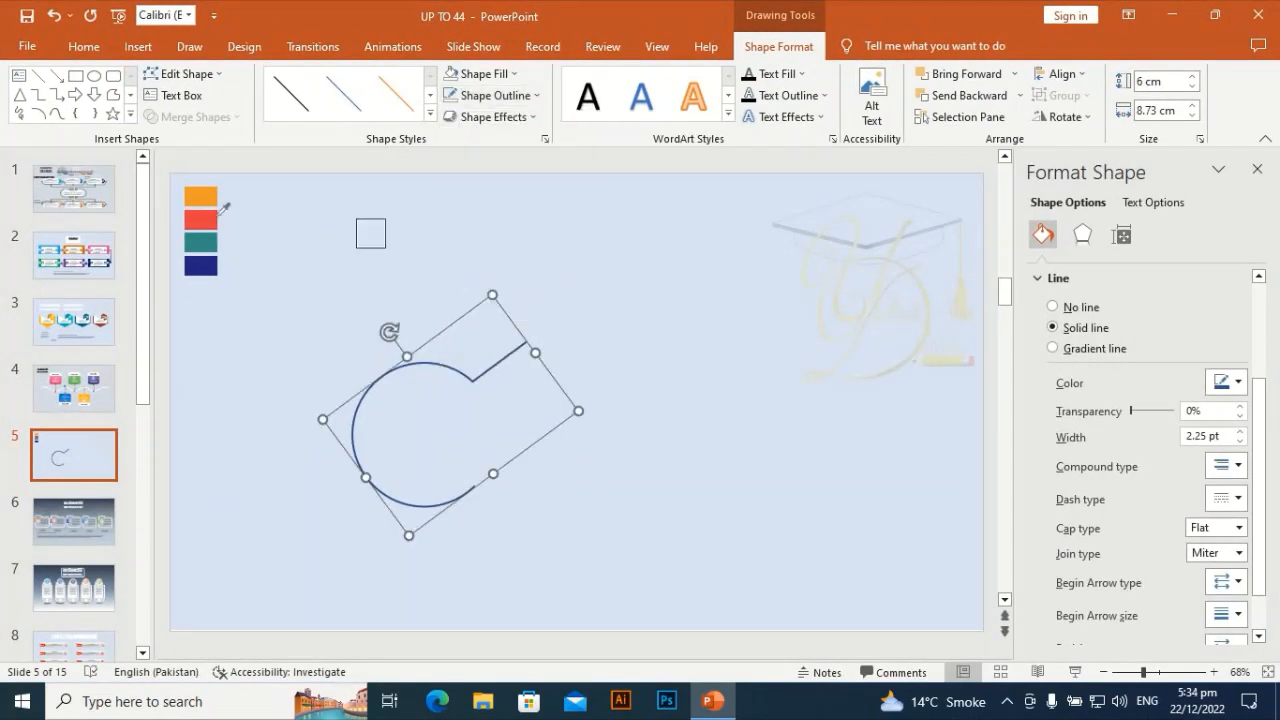
pyautogui.click(205, 195)
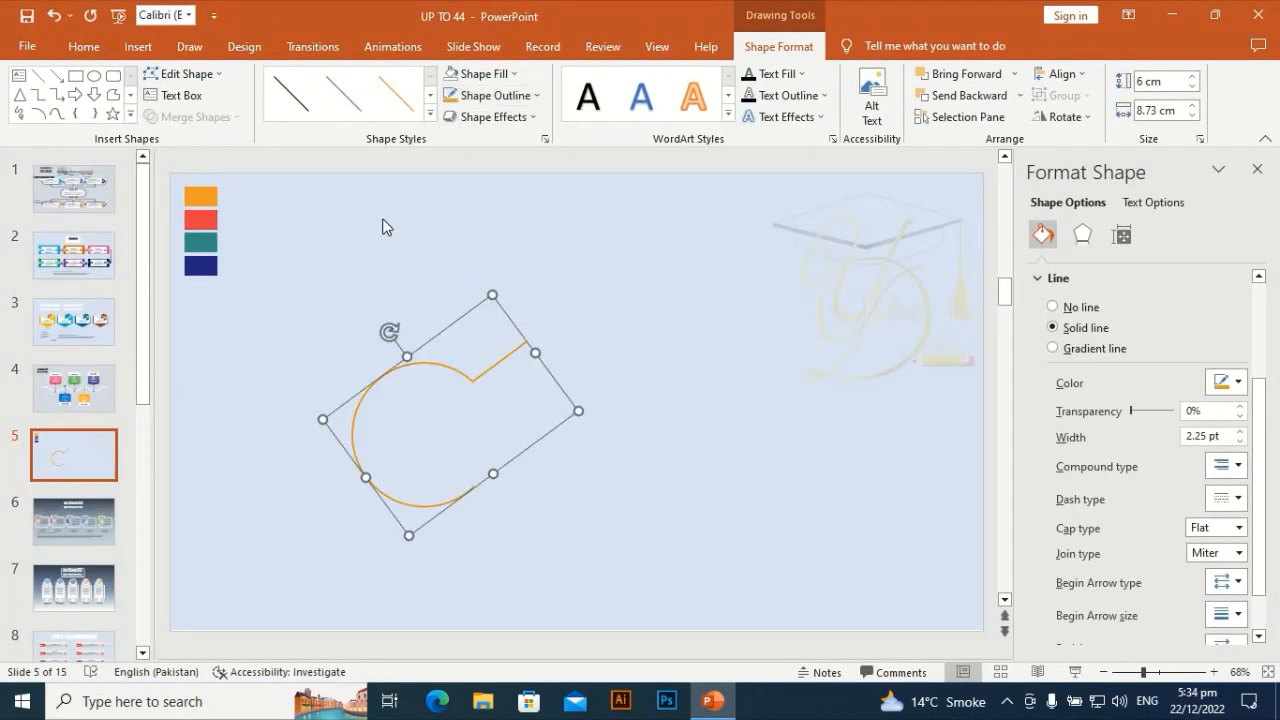
pyautogui.click(563, 400)
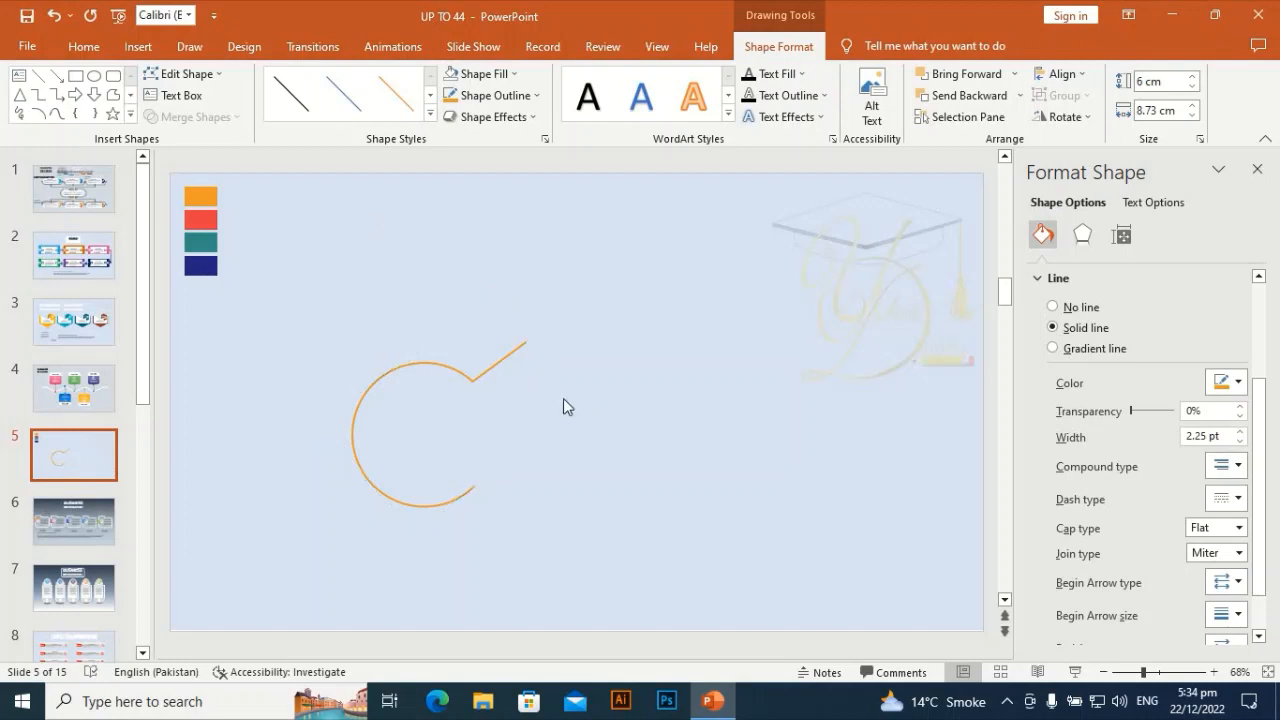
# - Give the curve an oval begin arrow and set that begin arrow to the largest size
pyautogui.click(502, 360)
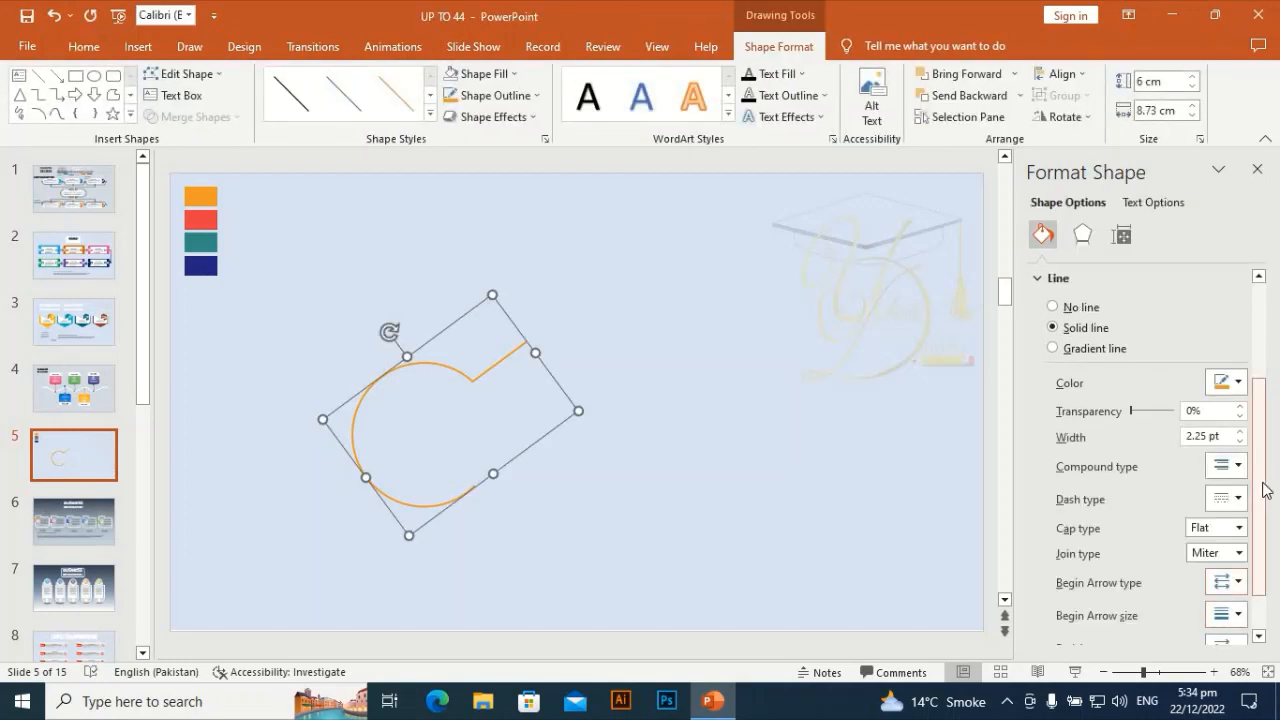
pyautogui.moveTo(1262, 482); pyautogui.dragTo(1273, 573)
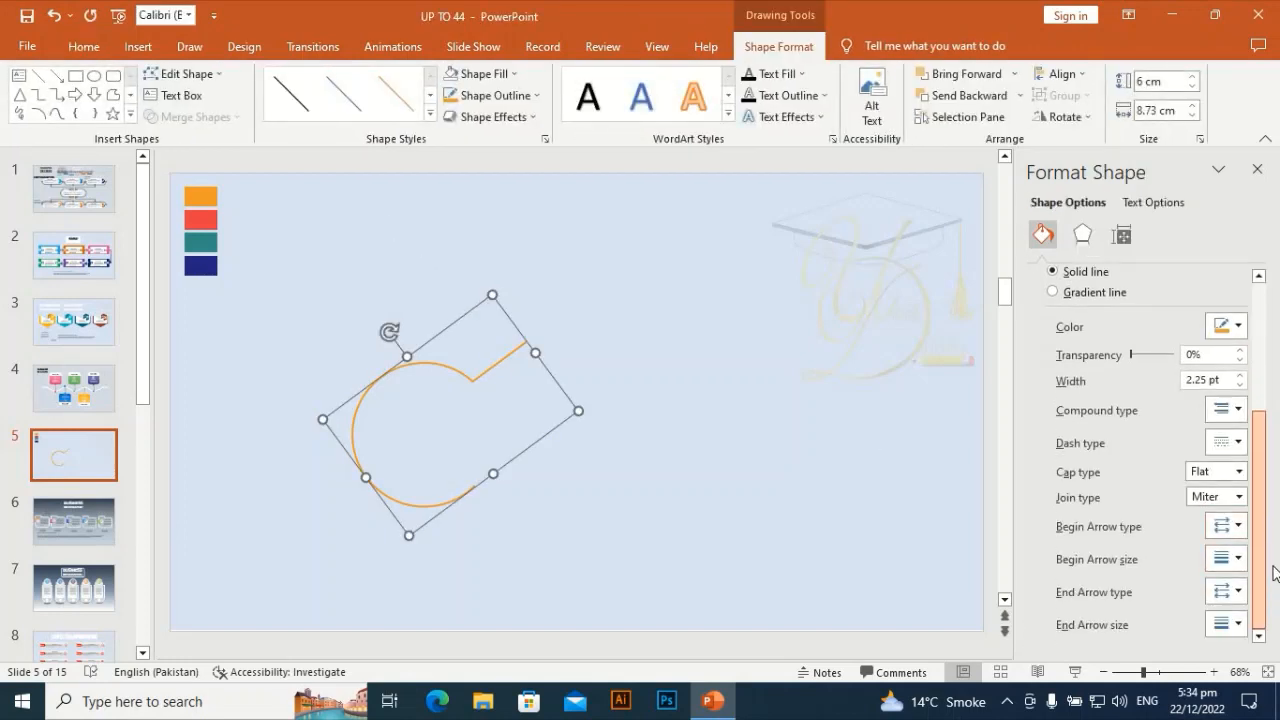
pyautogui.click(1238, 527)
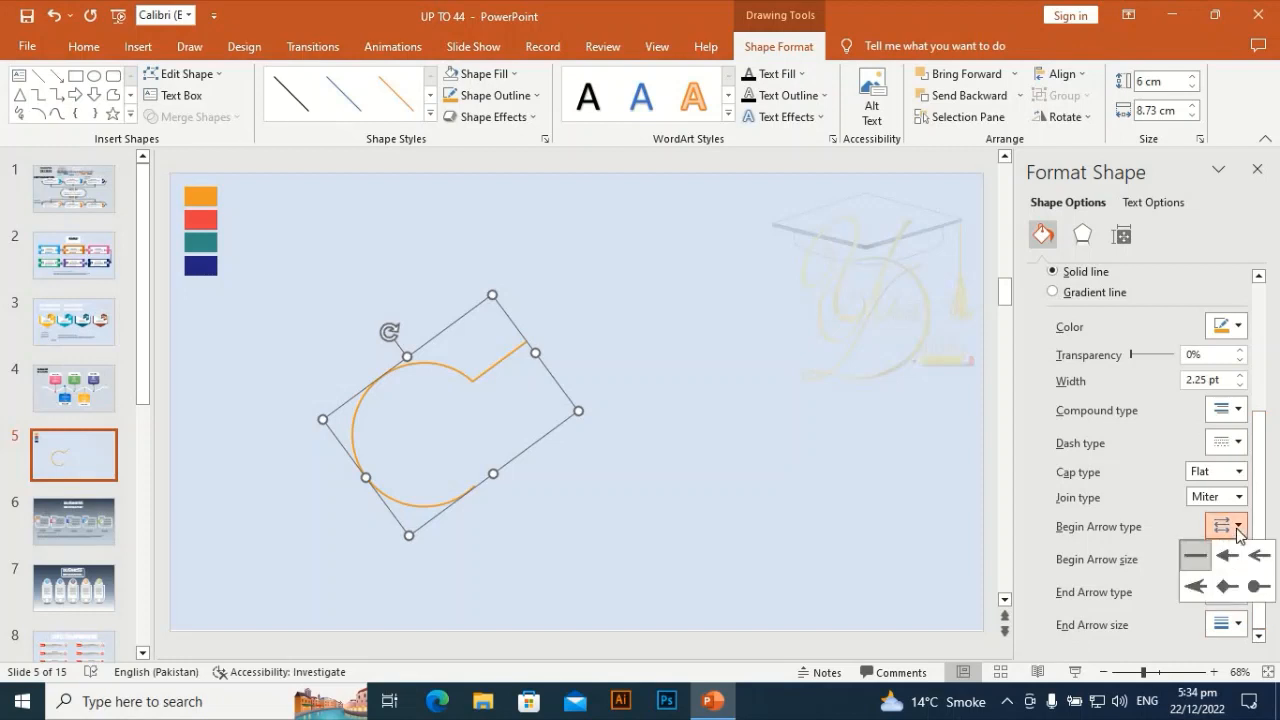
pyautogui.click(1257, 590)
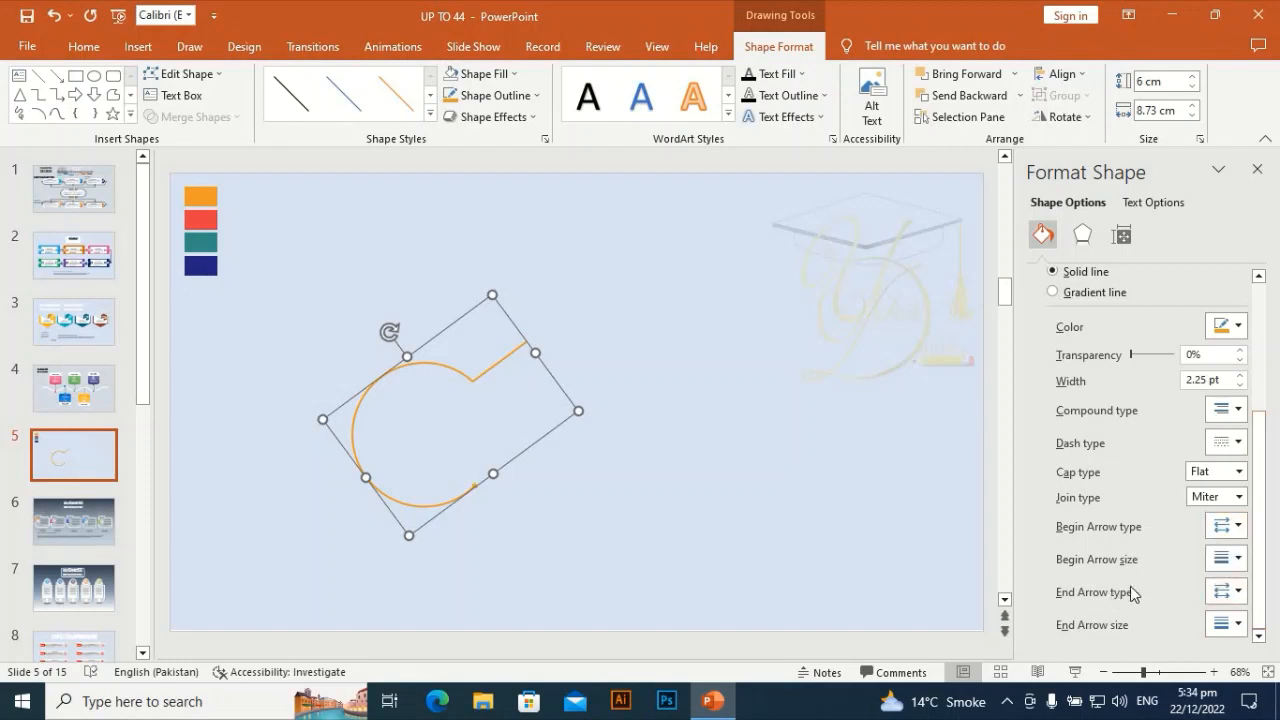
pyautogui.click(1239, 561)
pyautogui.click(1257, 650)
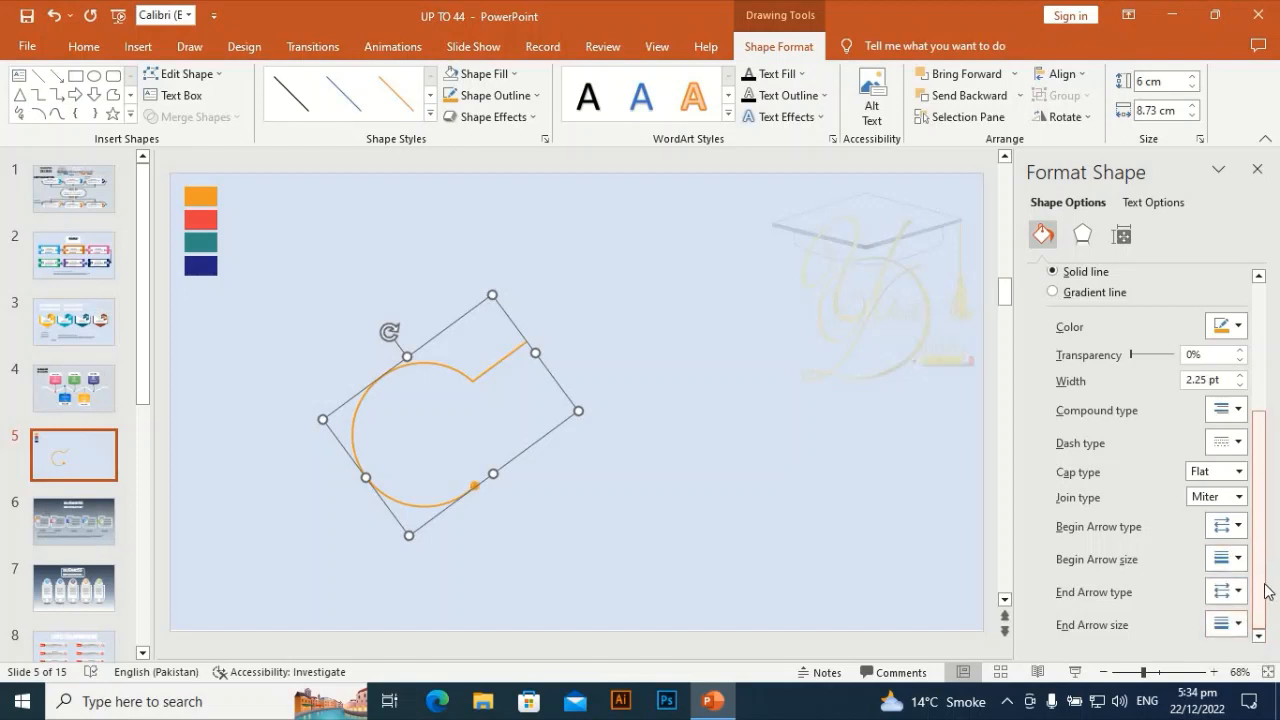
# - Give the curve a stealth end arrow and choose a size for the end arrow
pyautogui.moveTo(1267, 594); pyautogui.dragTo(1267, 621)
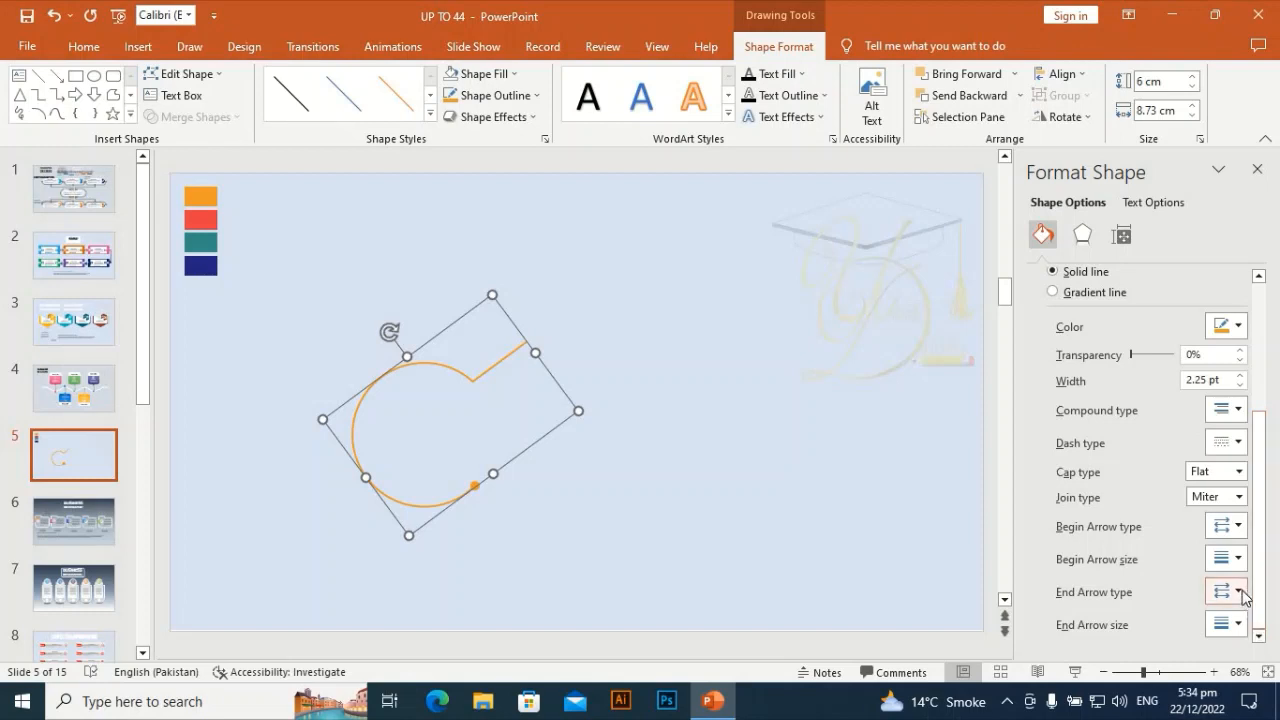
pyautogui.click(1240, 592)
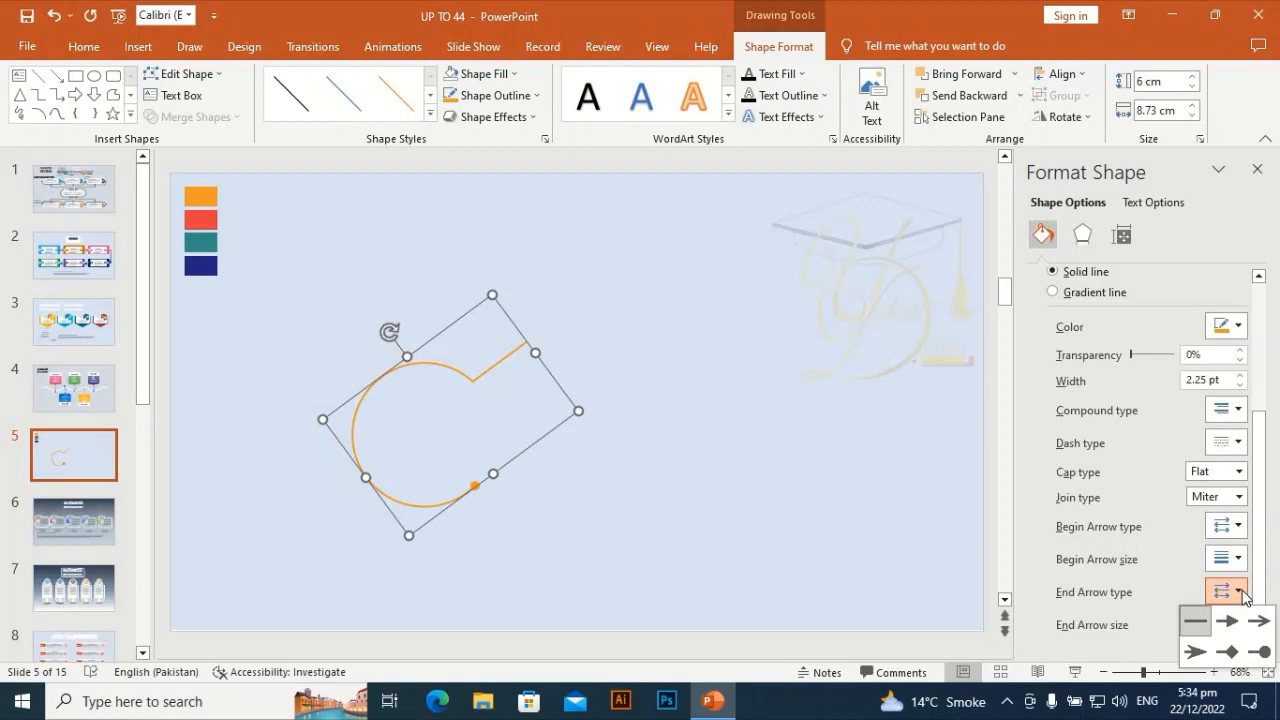
pyautogui.click(1192, 652)
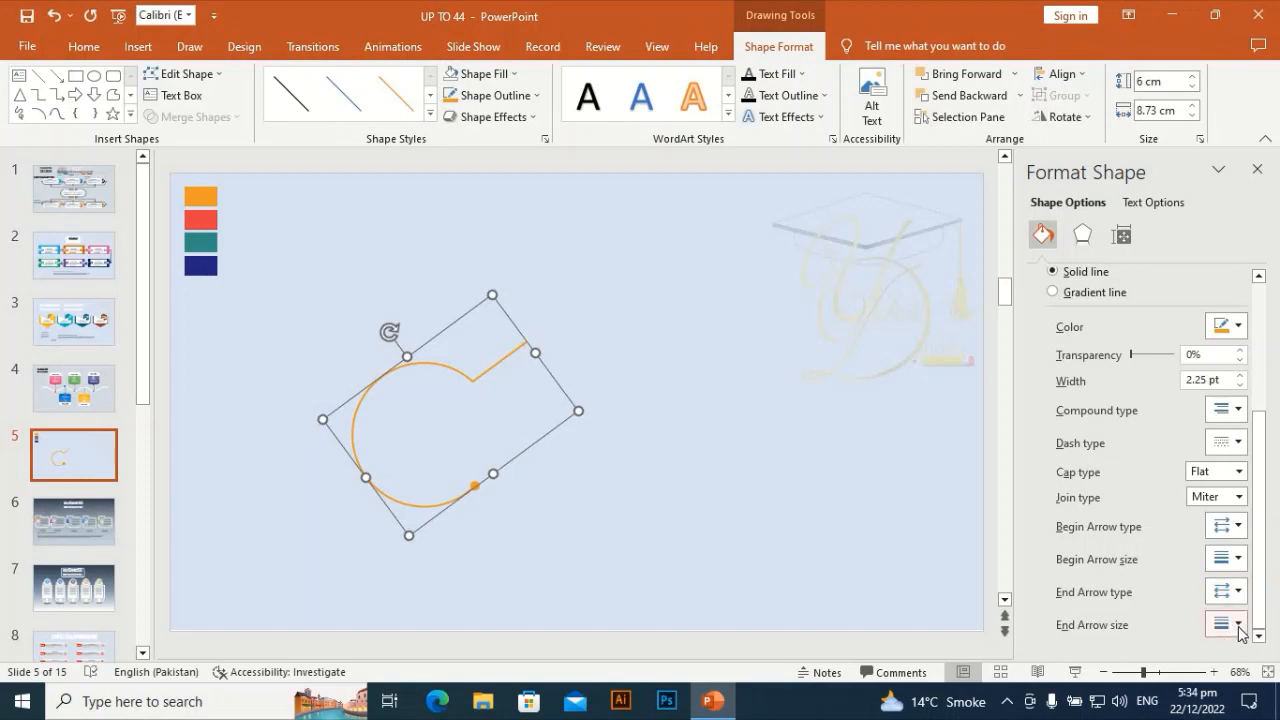
pyautogui.click(1236, 623)
pyautogui.click(1259, 596)
# - Apply an outer offset shadow preset to the curve and set transparency 70%, size 102% and blur 7 pt
pyautogui.click(1083, 235)
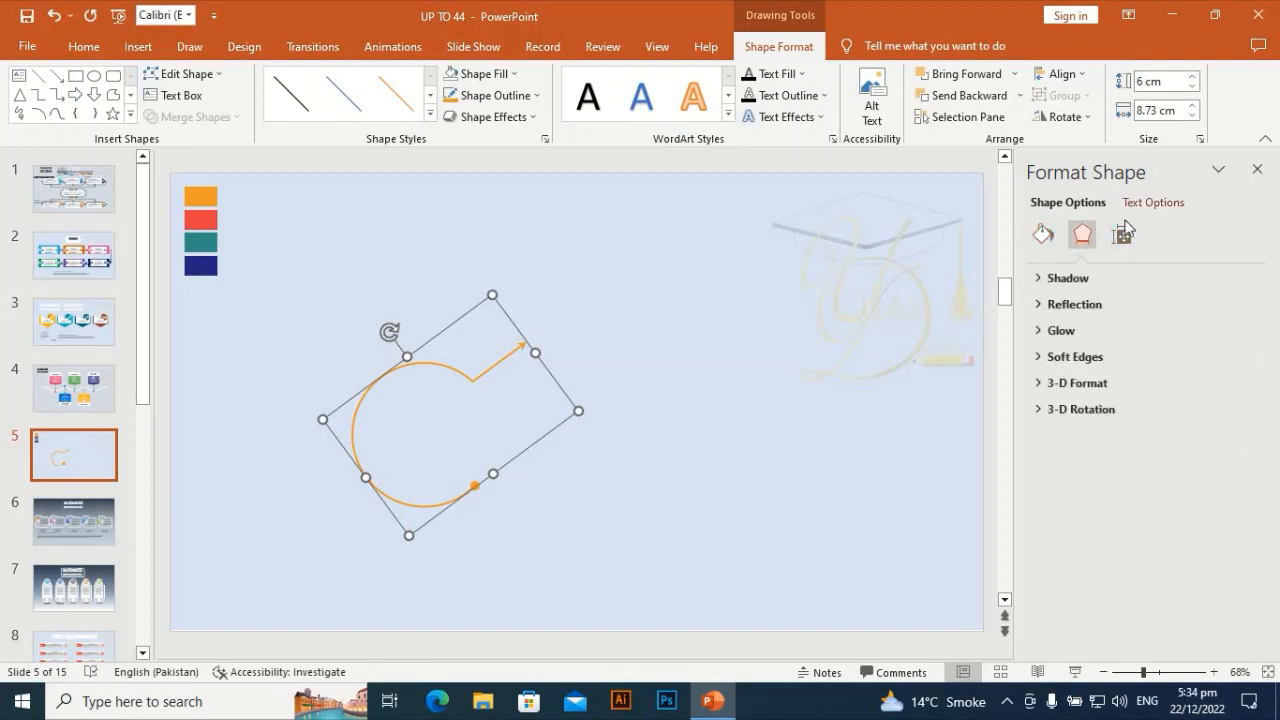
pyautogui.click(1090, 279)
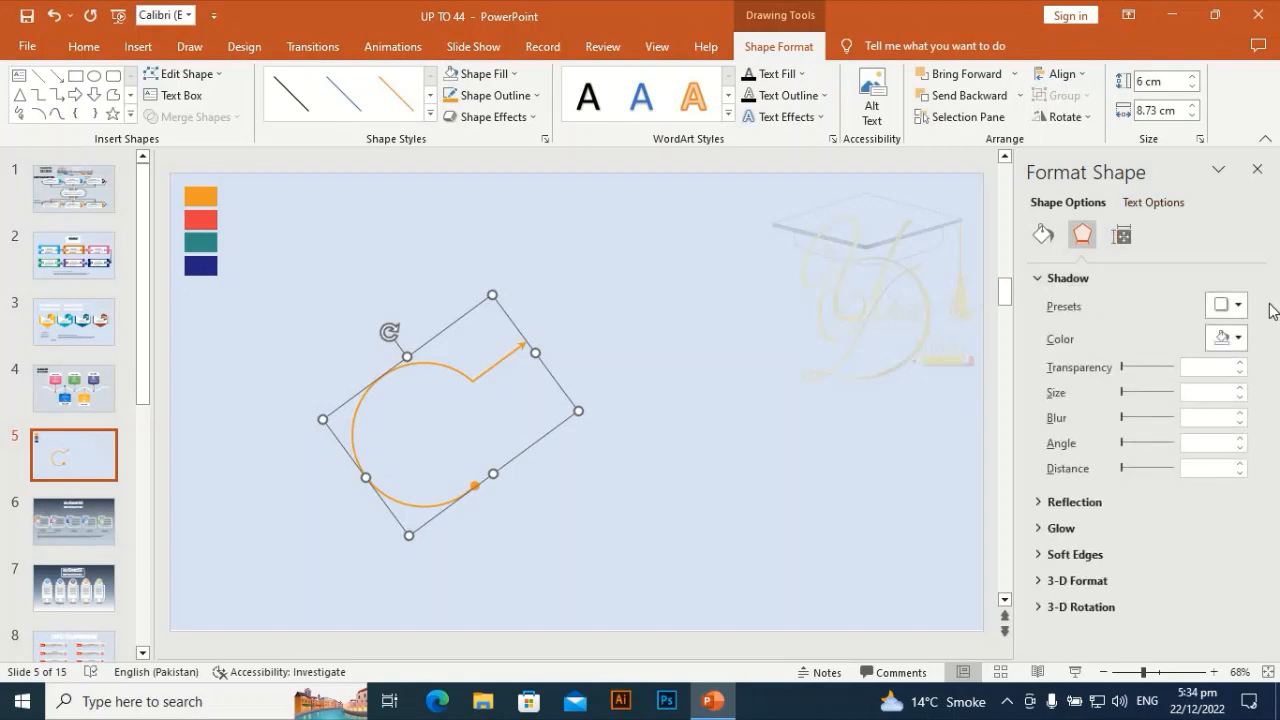
pyautogui.click(1236, 305)
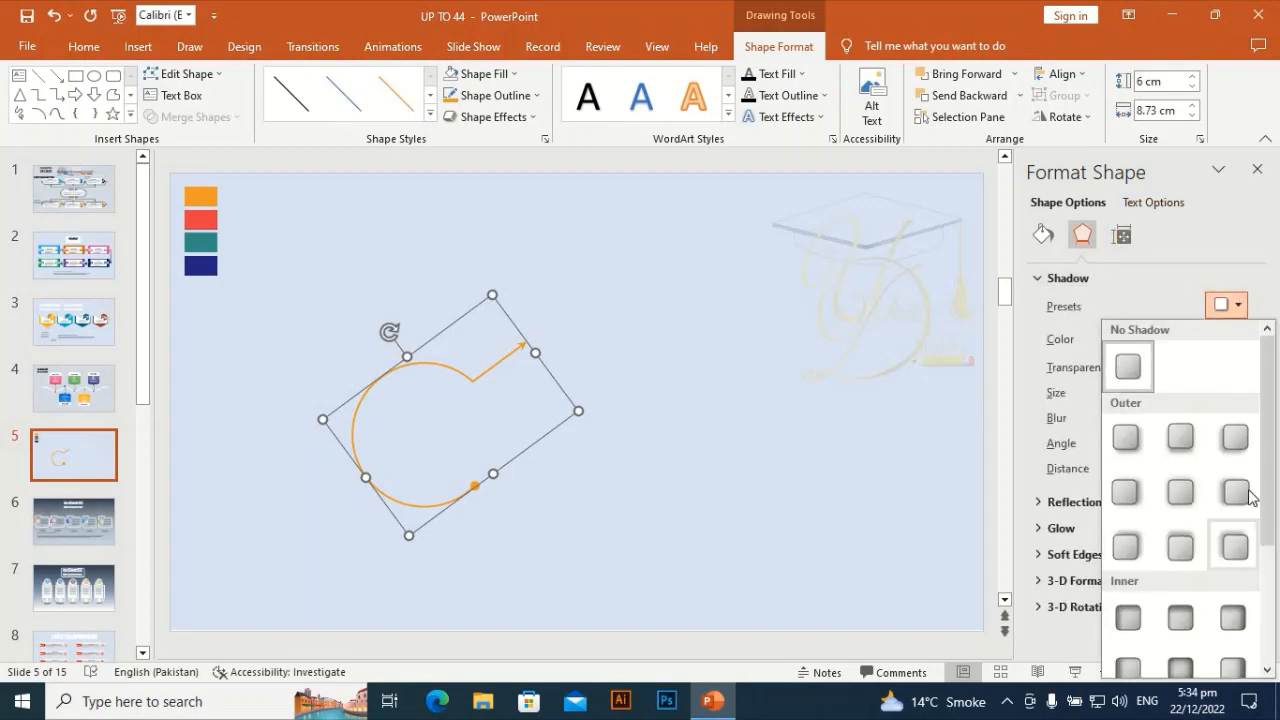
pyautogui.click(1181, 438)
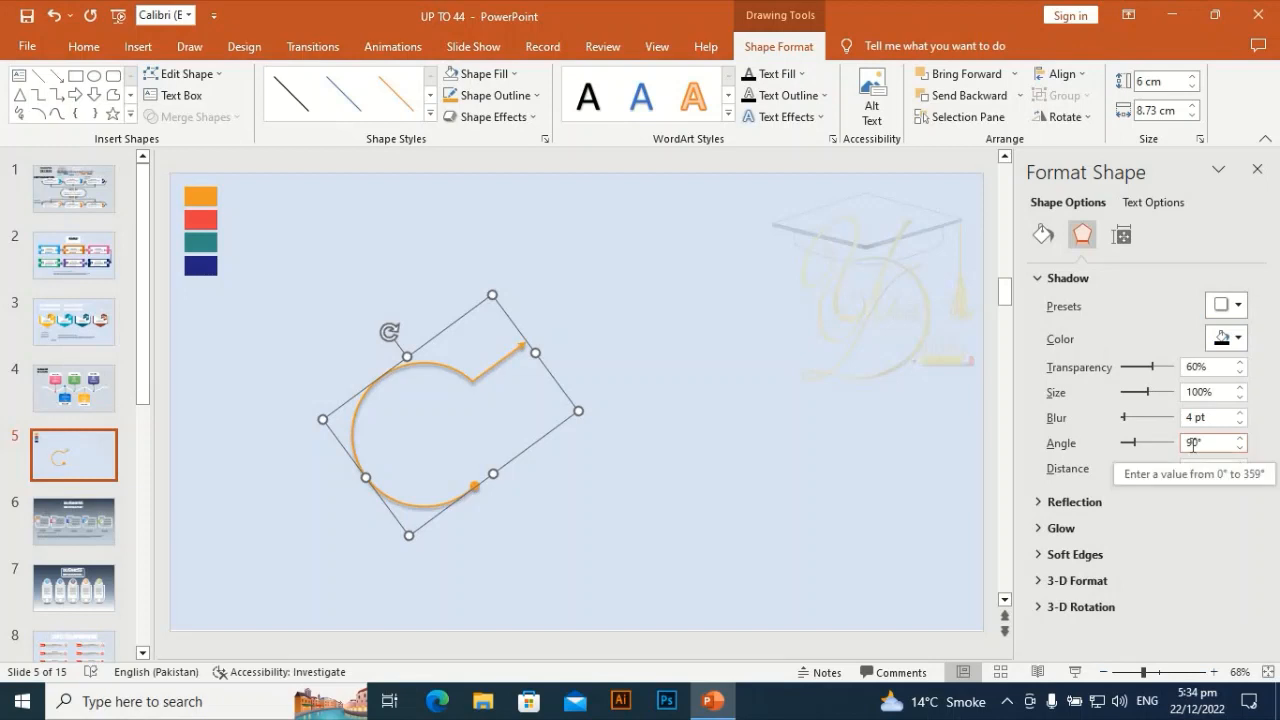
pyautogui.click(1242, 364)
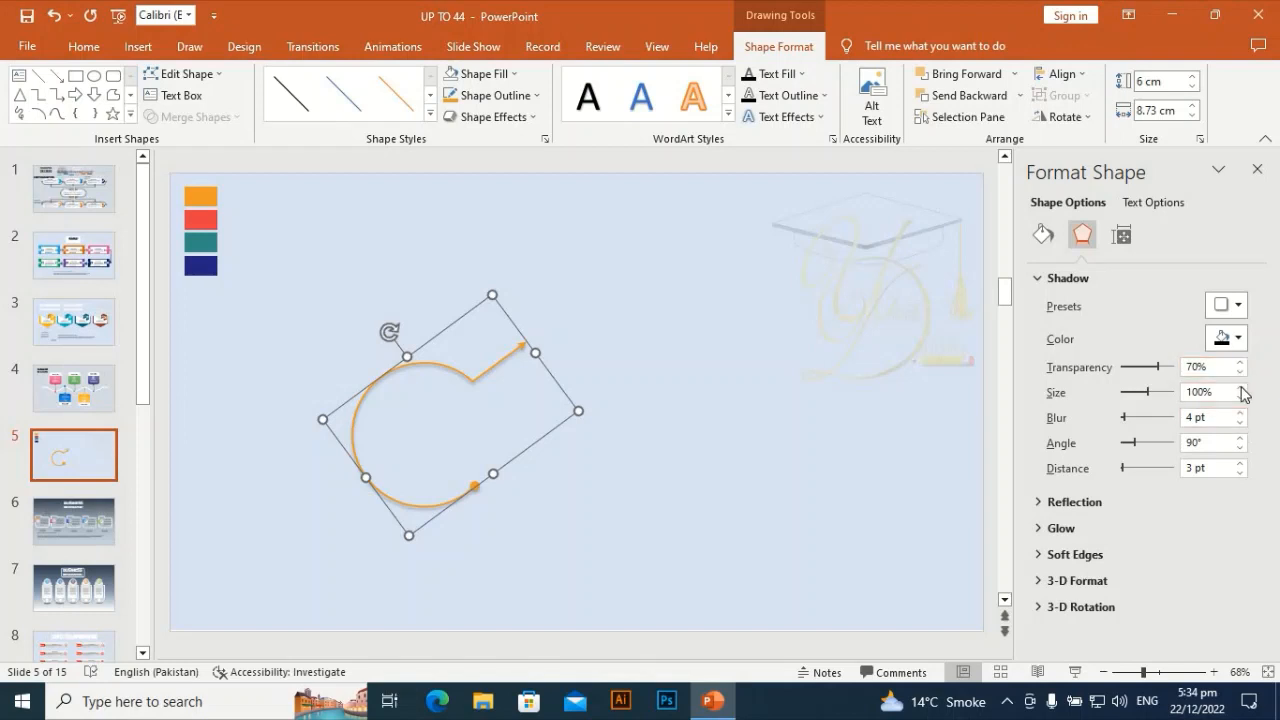
pyautogui.click(1241, 388)
pyautogui.click(1241, 388)
pyautogui.click(1241, 388)
pyautogui.click(1241, 388)
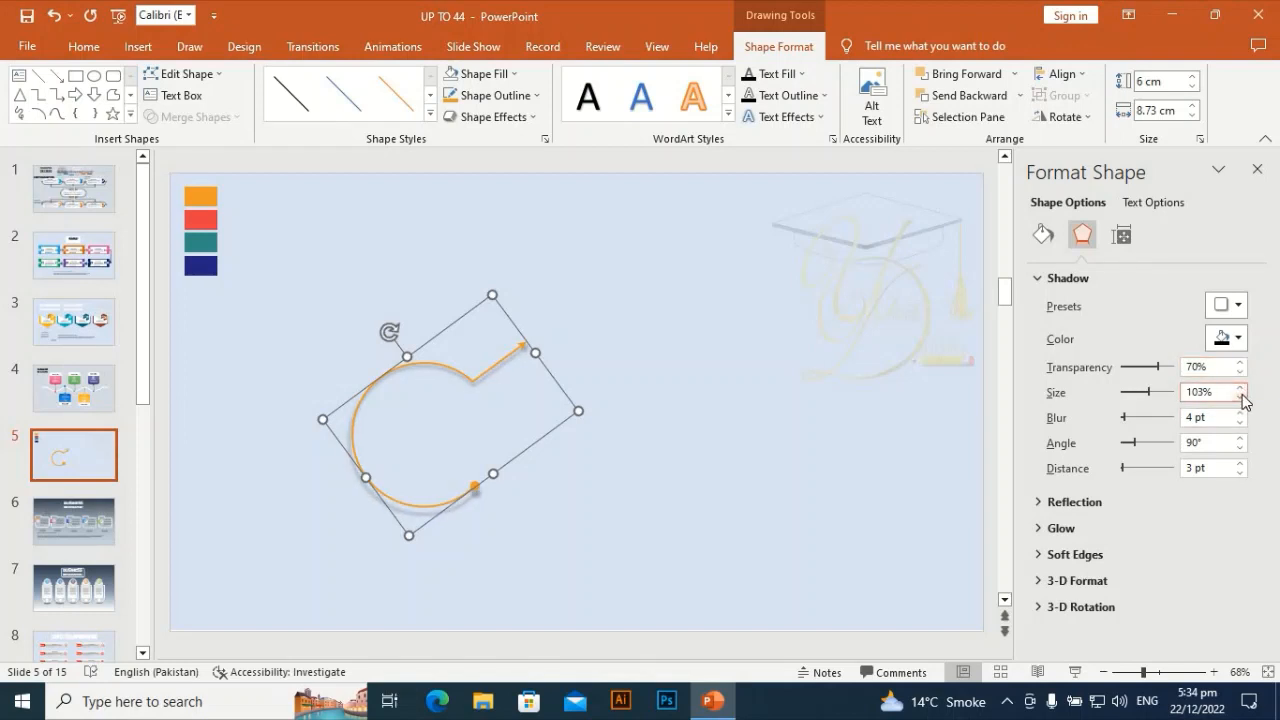
pyautogui.click(1243, 398)
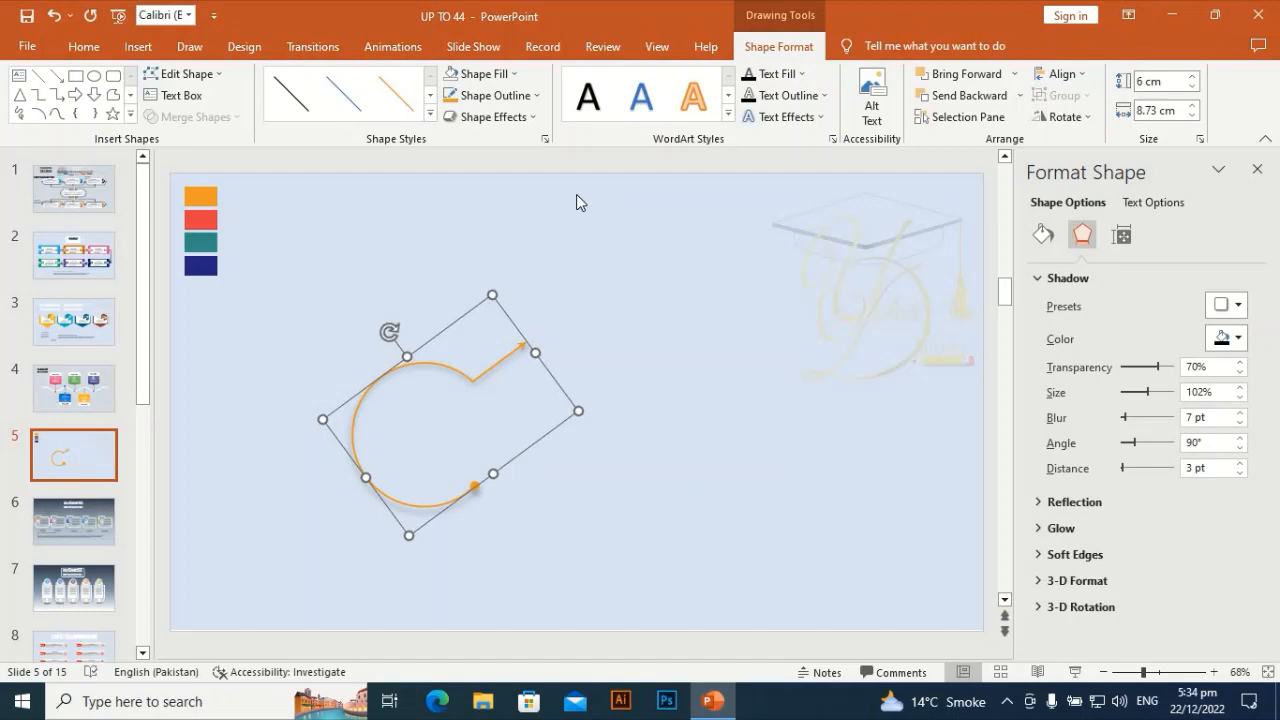
pyautogui.click(675, 333)
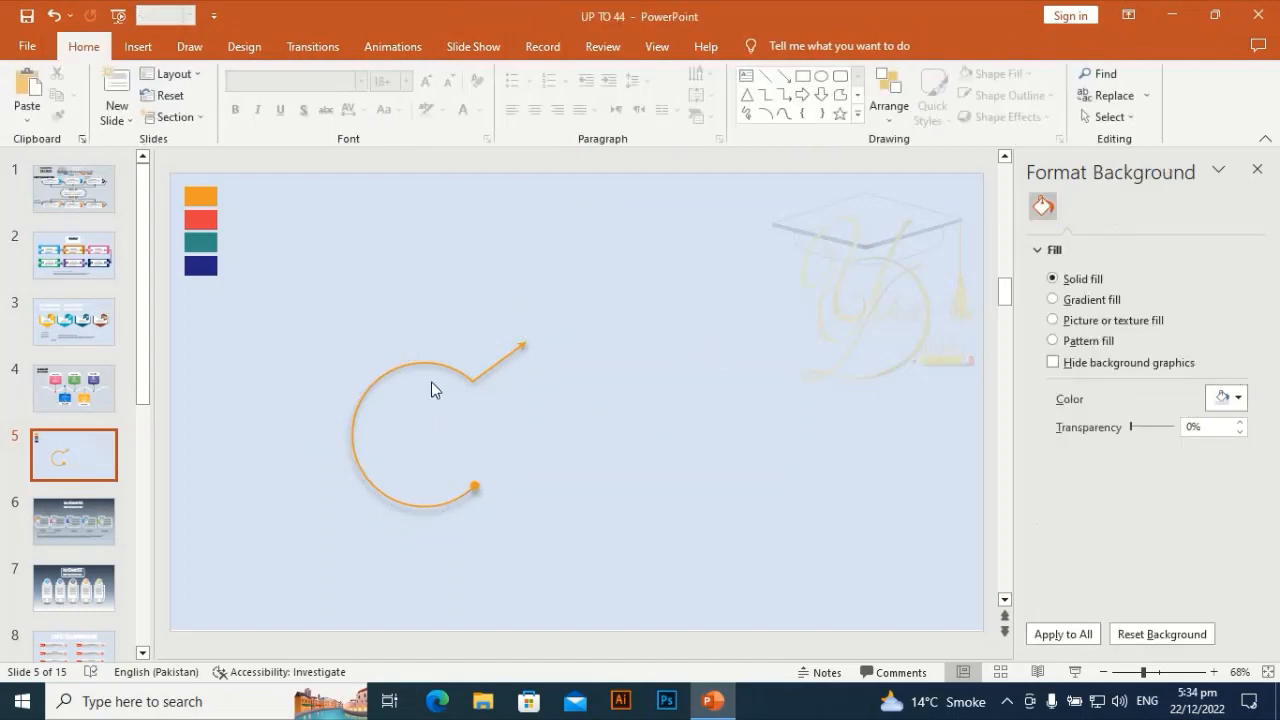
# - Set the curve's outline weight to 3 pt
pyautogui.click(441, 370)
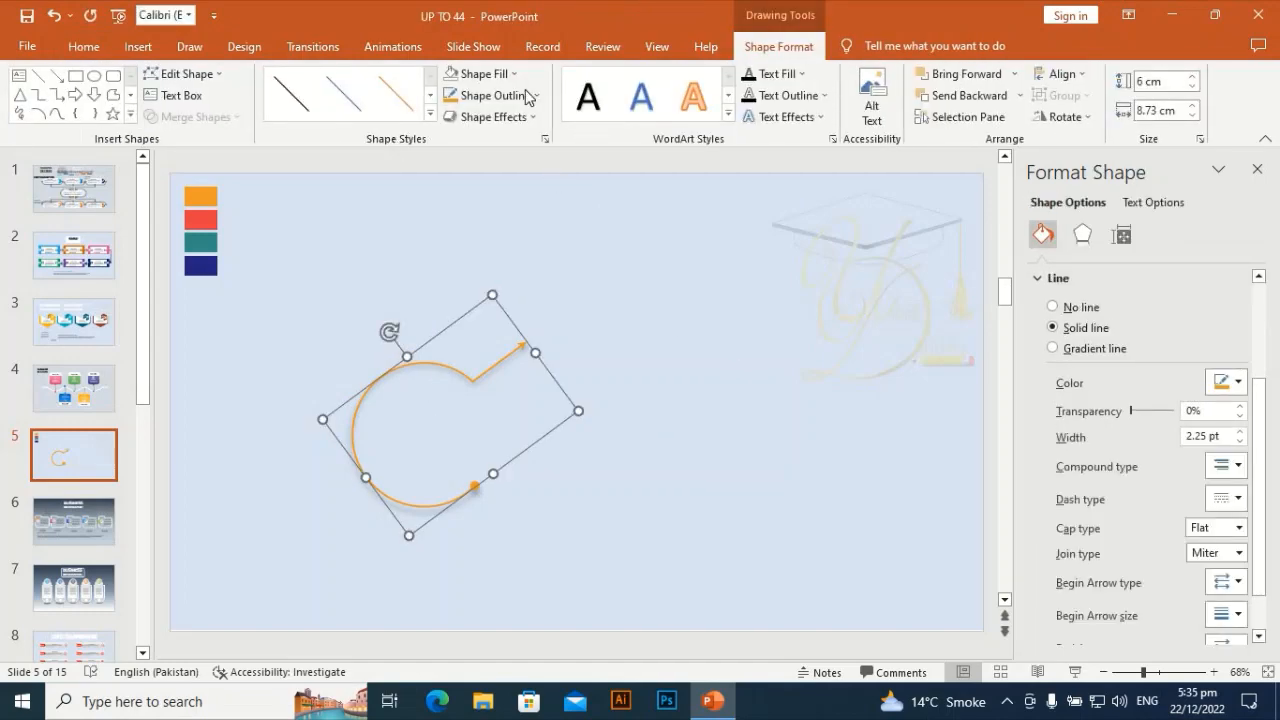
pyautogui.click(527, 95)
pyautogui.moveTo(520, 388)
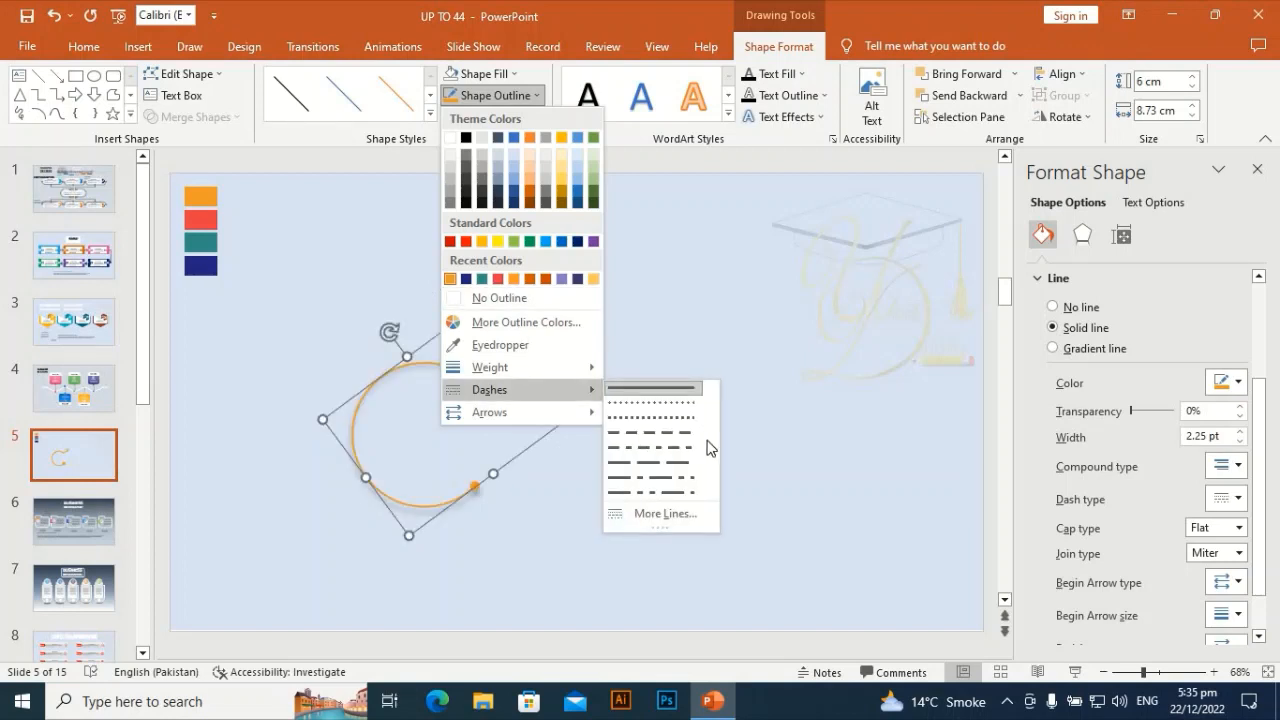
pyautogui.moveTo(563, 369)
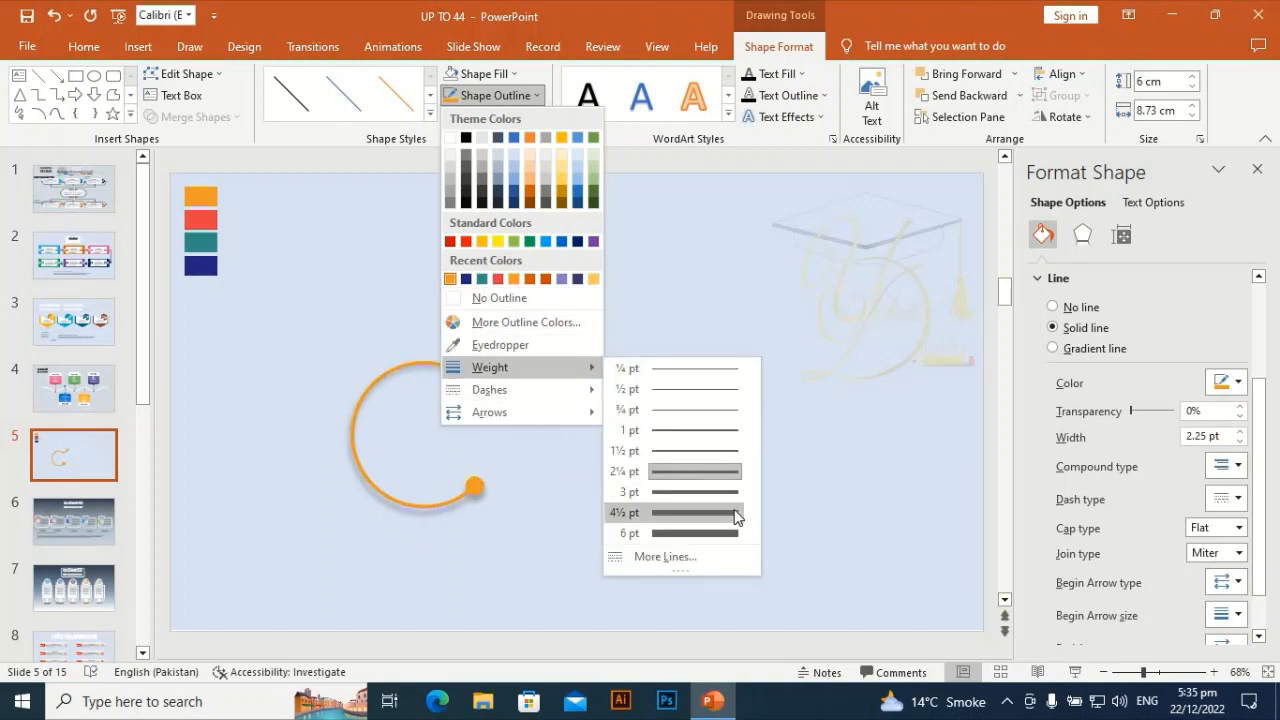
pyautogui.click(730, 343)
pyautogui.click(591, 381)
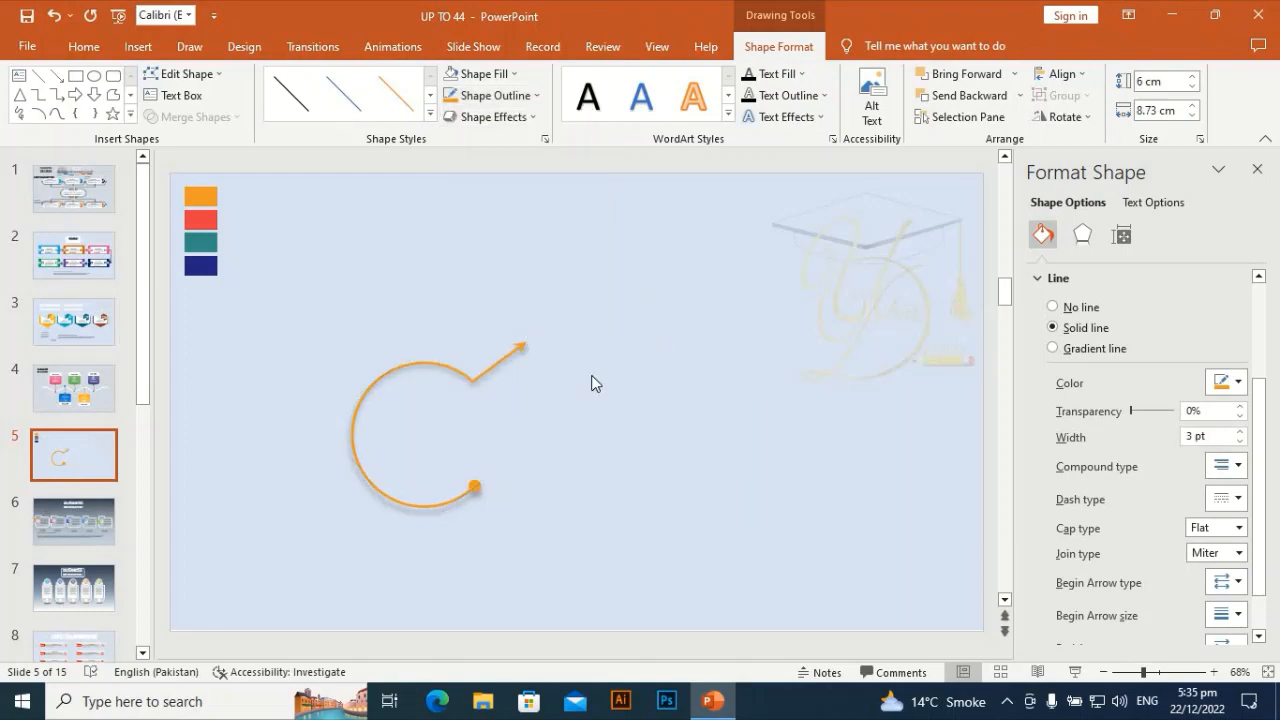
# - Duplicate the curve, rotate the copy clockwise in five 15° steps, and place it above the original's opening
pyautogui.click(448, 372)
pyautogui.click(386, 255)
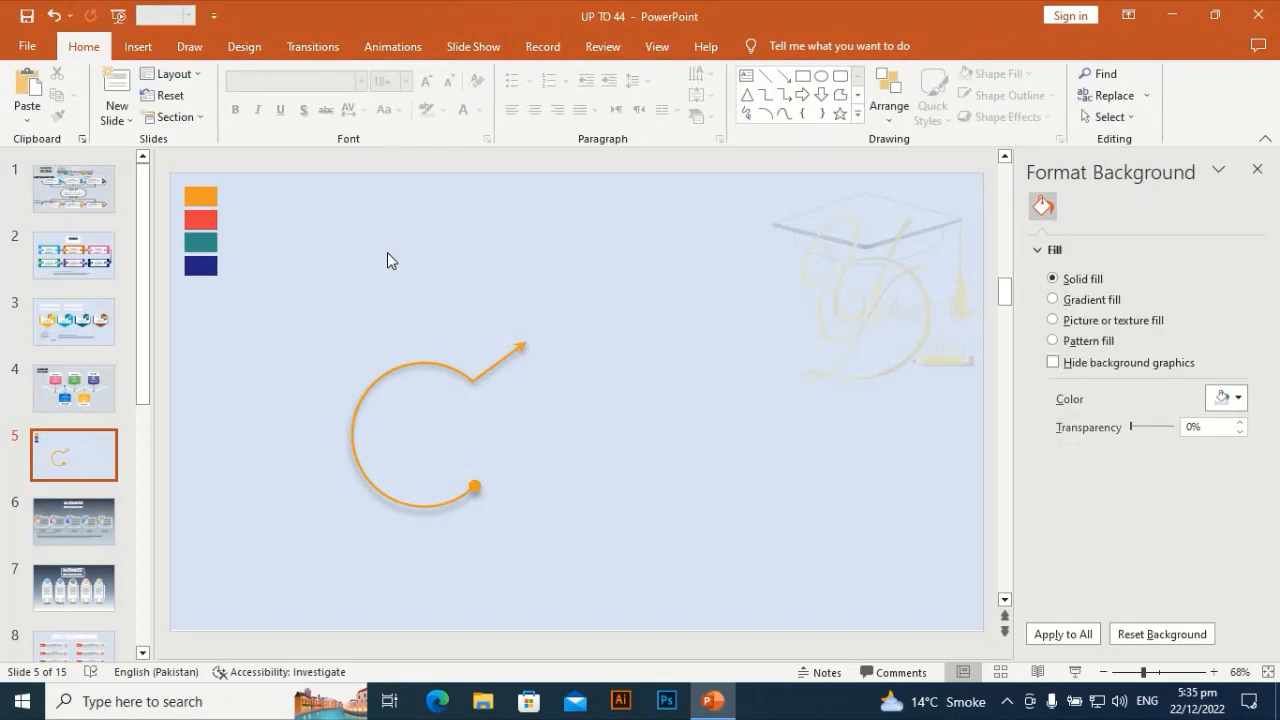
pyautogui.click(446, 362)
pyautogui.hotkey('ctrl', 'd')
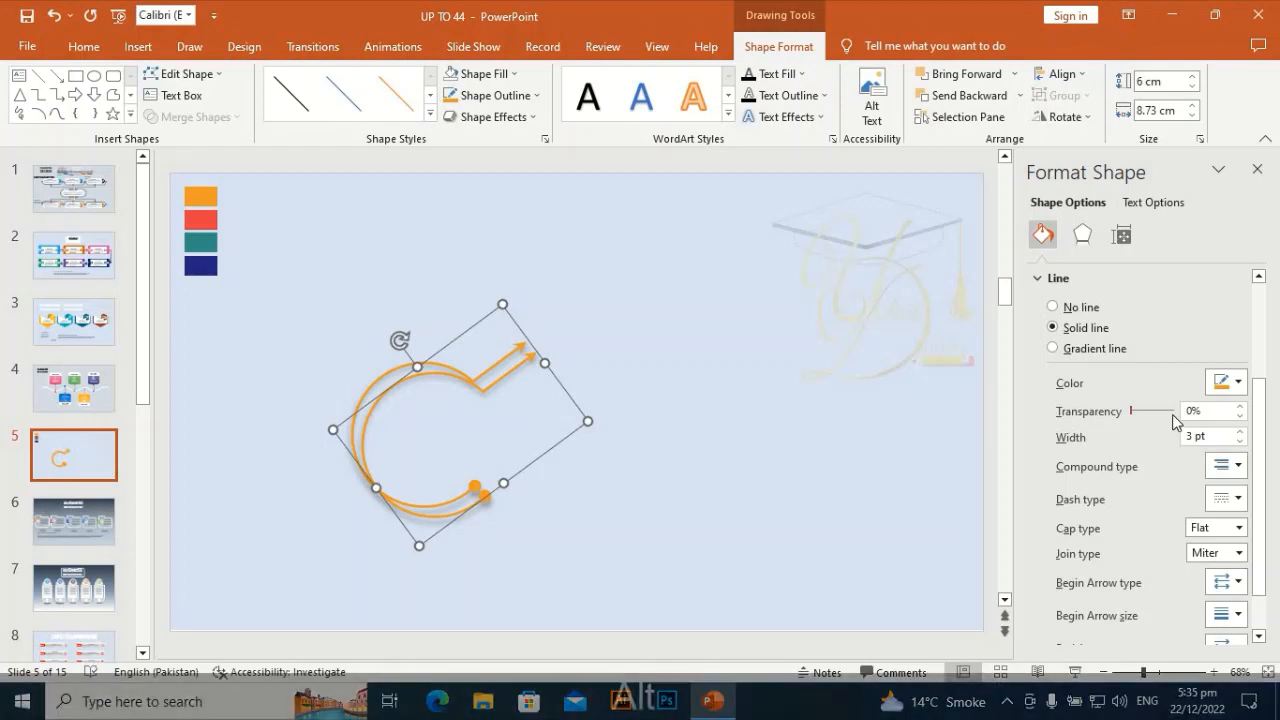
pyautogui.hotkey('alt', 'Right')
pyautogui.hotkey('alt', 'Right')
pyautogui.hotkey('alt', 'Right')
pyautogui.hotkey('alt', 'Right')
pyautogui.hotkey('alt', 'Right')
pyautogui.hotkey('alt', 'Right')
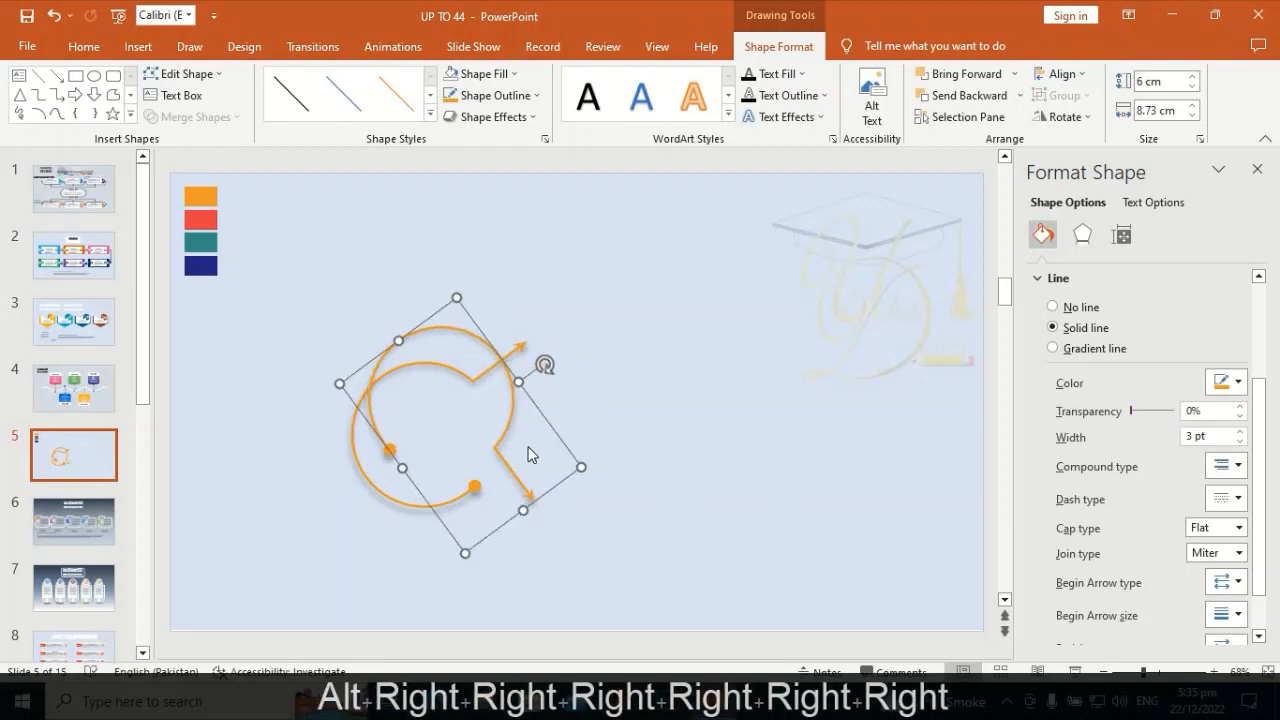
pyautogui.moveTo(505, 430); pyautogui.dragTo(577, 331)
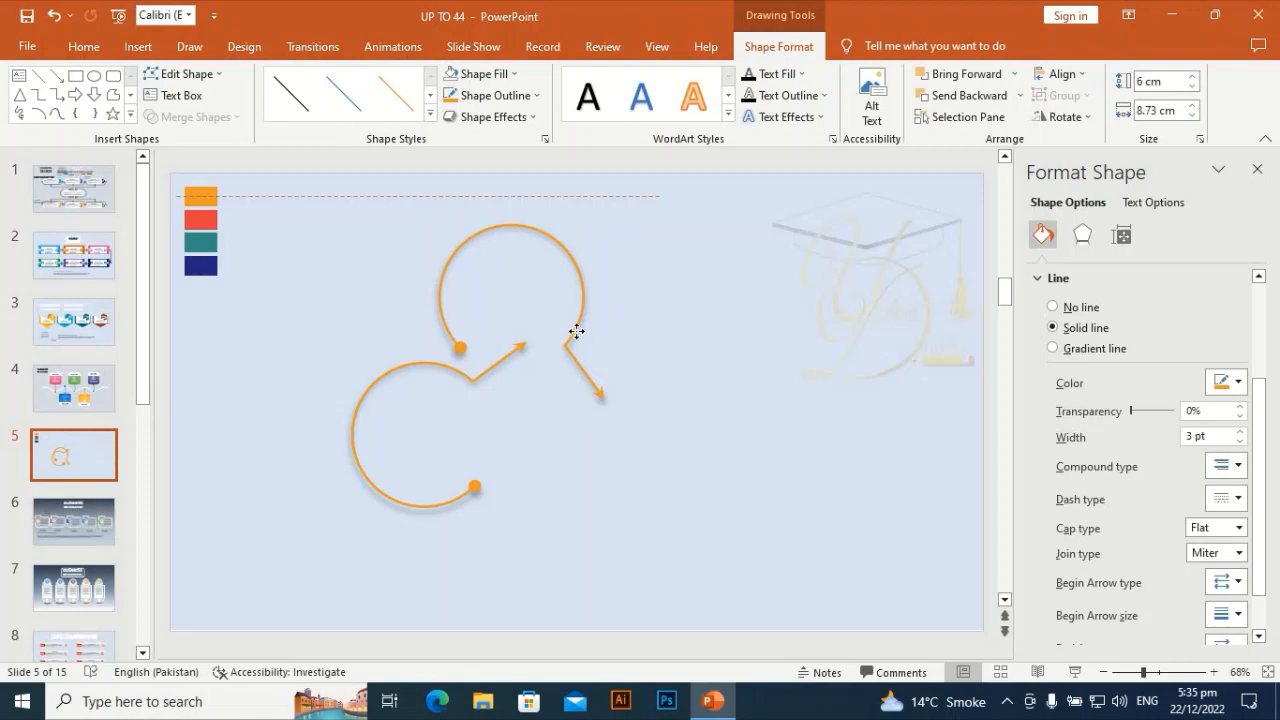
pyautogui.moveTo(577, 331); pyautogui.dragTo(644, 330)
# - Duplicate the rotated copy, rotate it clockwise another five 15° steps, and place it right of the original curve
pyautogui.hotkey('ctrl', 'd')
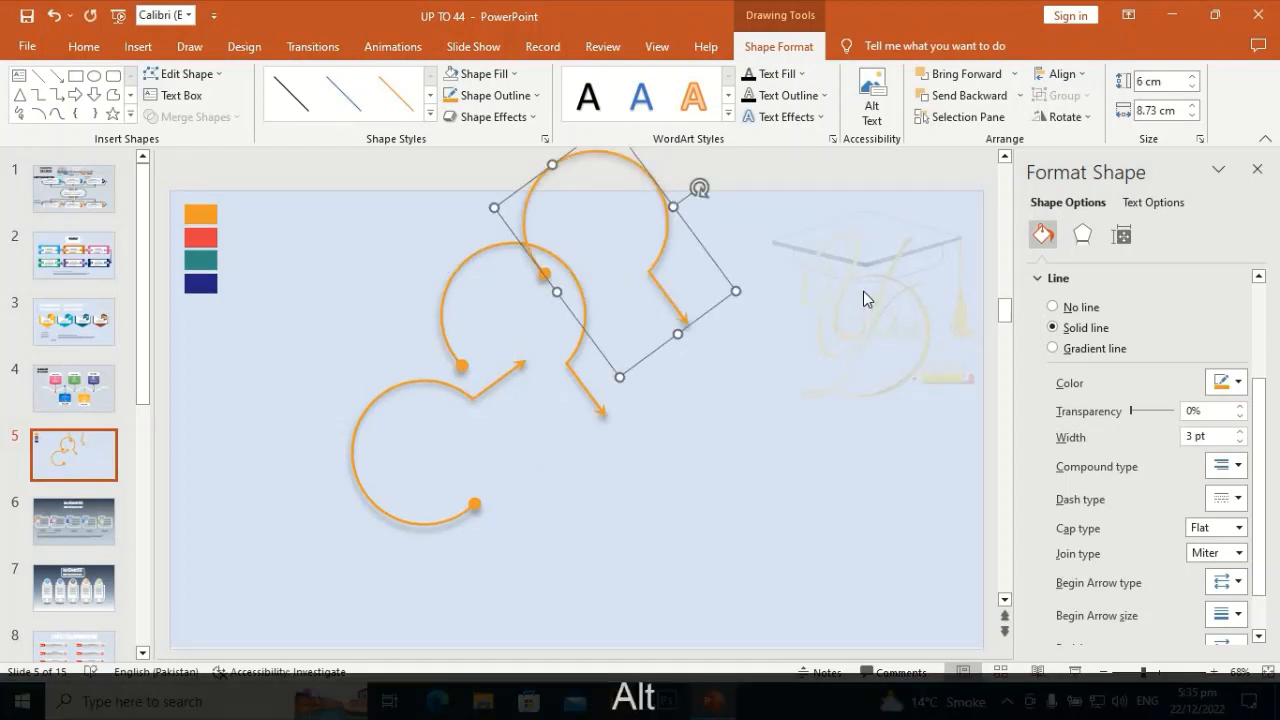
pyautogui.hotkey('alt', 'Right')
pyautogui.hotkey('alt', 'Right')
pyautogui.hotkey('alt', 'Right')
pyautogui.hotkey('alt', 'Right')
pyautogui.hotkey('alt', 'Right')
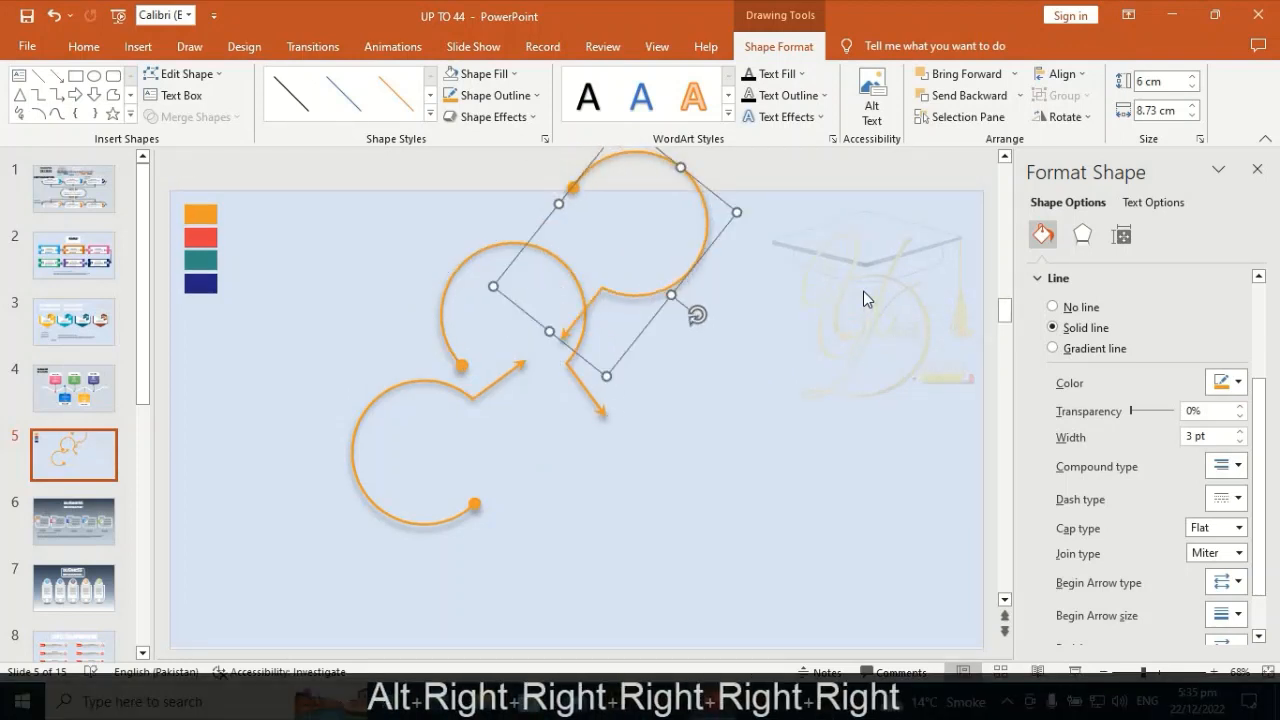
pyautogui.hotkey('alt', 'Right')
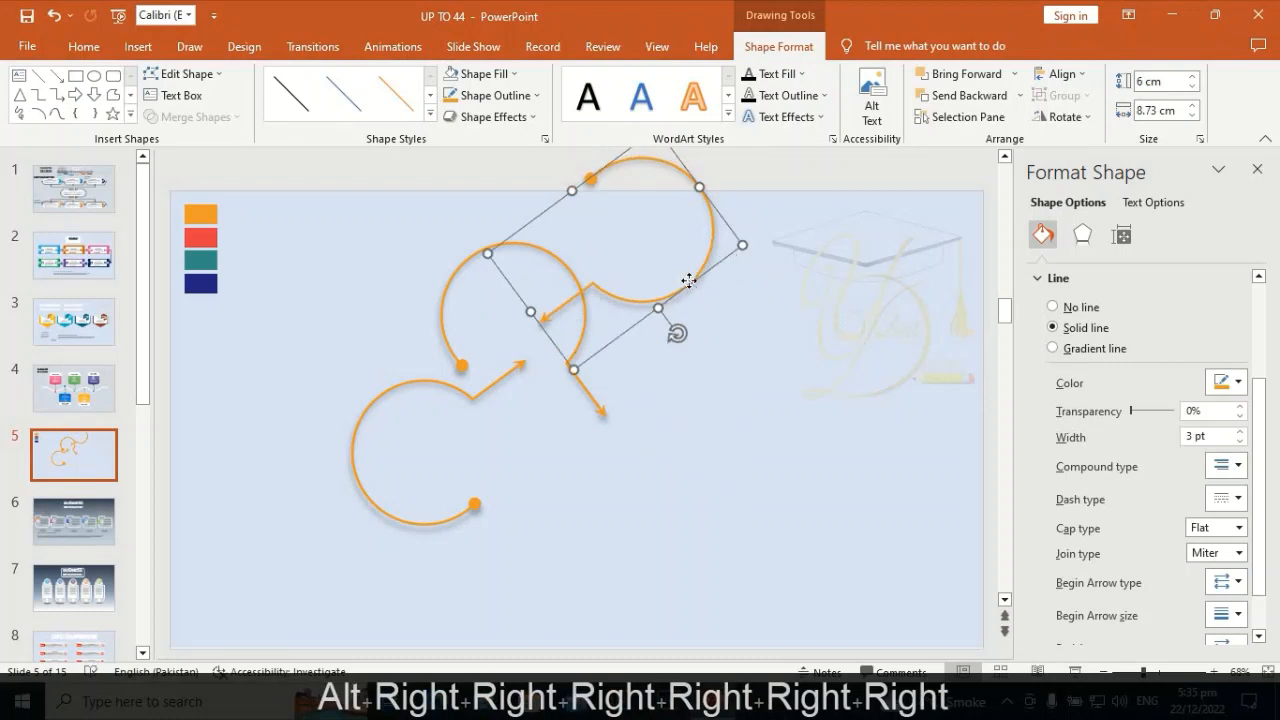
pyautogui.moveTo(689, 281); pyautogui.dragTo(691, 465)
pyautogui.scroll(-1, 691, 465)
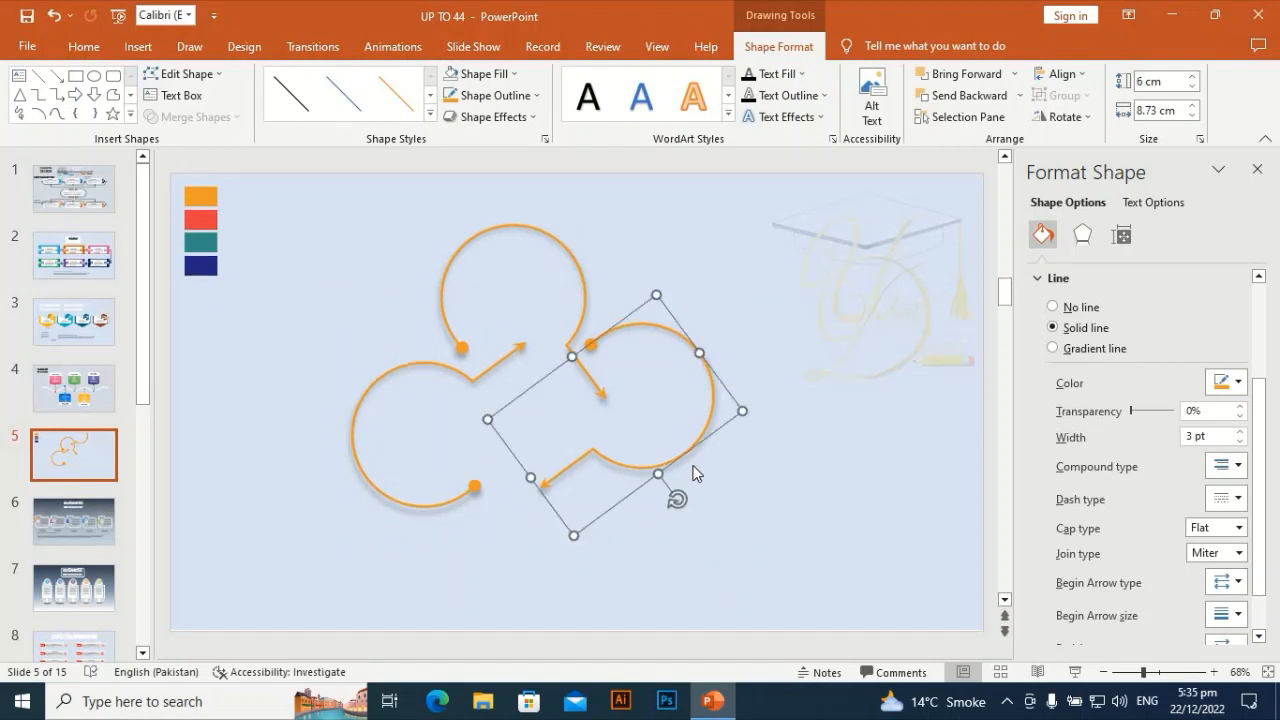